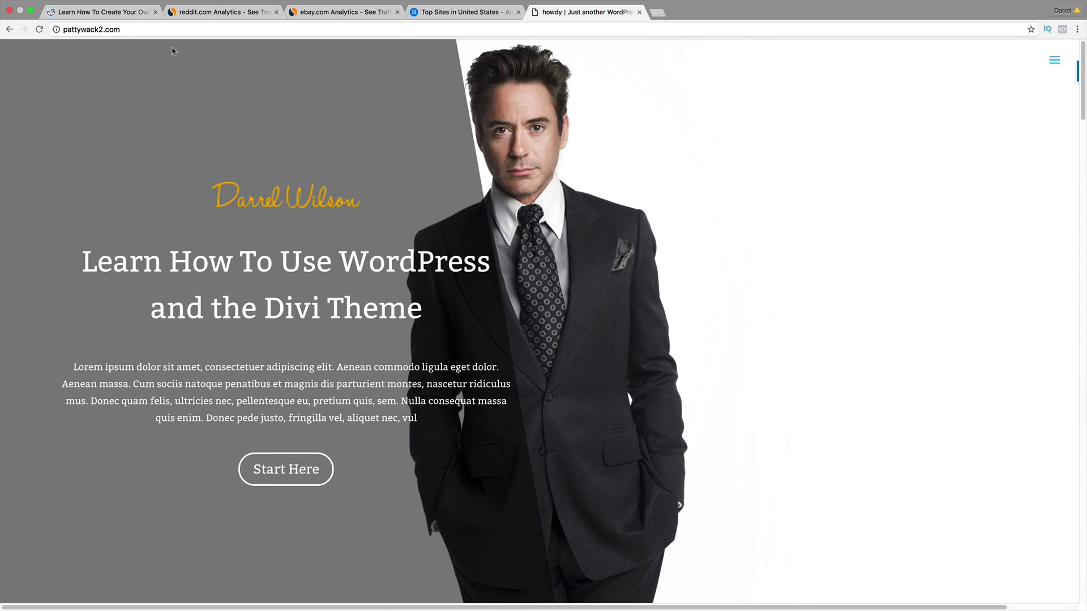
Step: Review the promoted post's campaign dates, impressions and $0.11 cost per click, then view SimilarWeb's reddit.com analytics
click(109, 14)
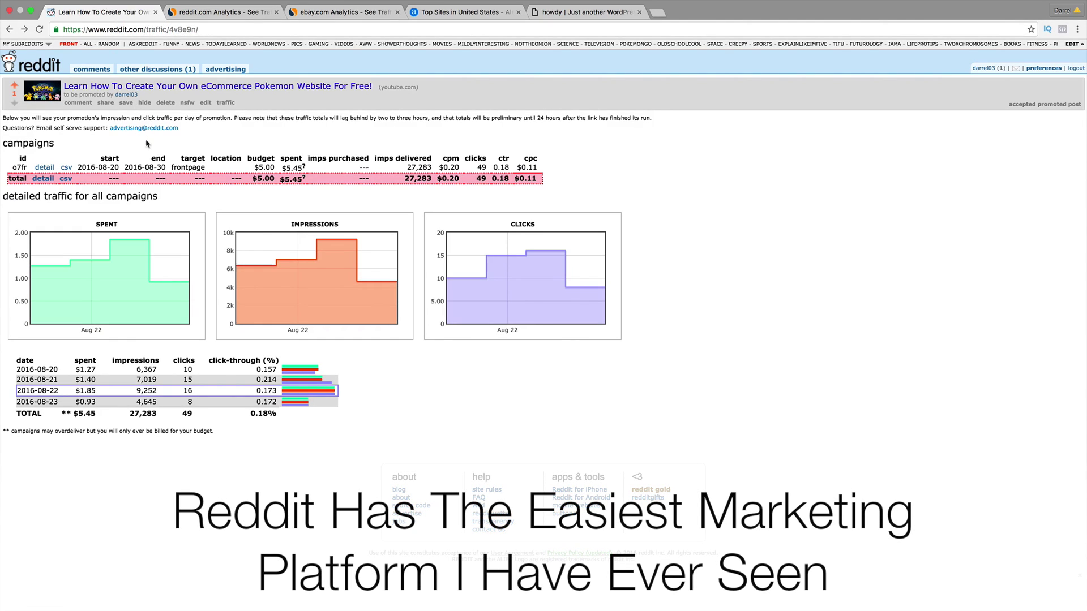
drag(205, 168, 257, 163)
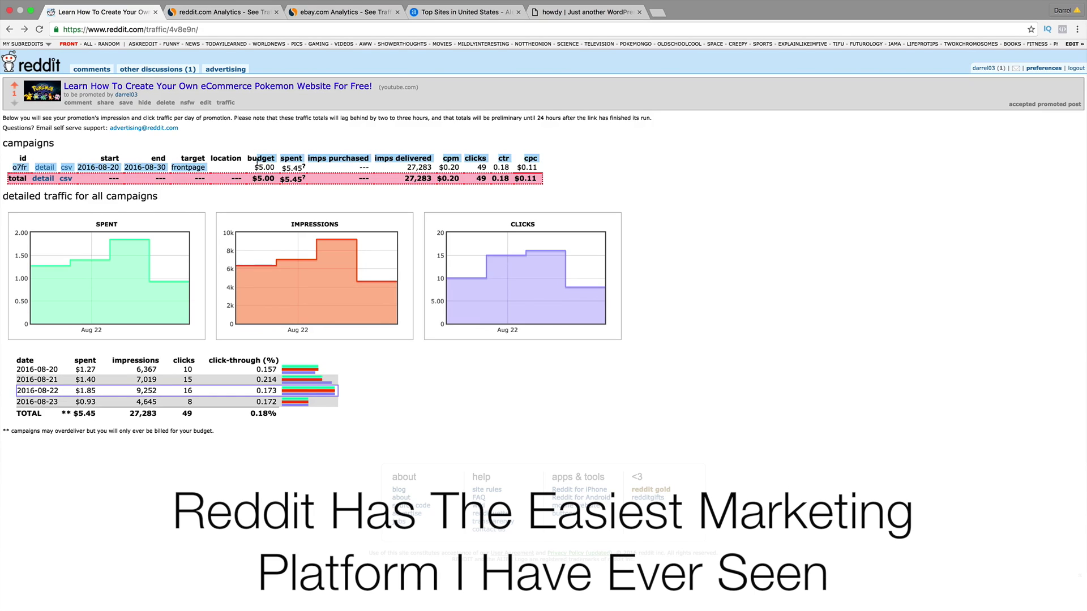
click(288, 164)
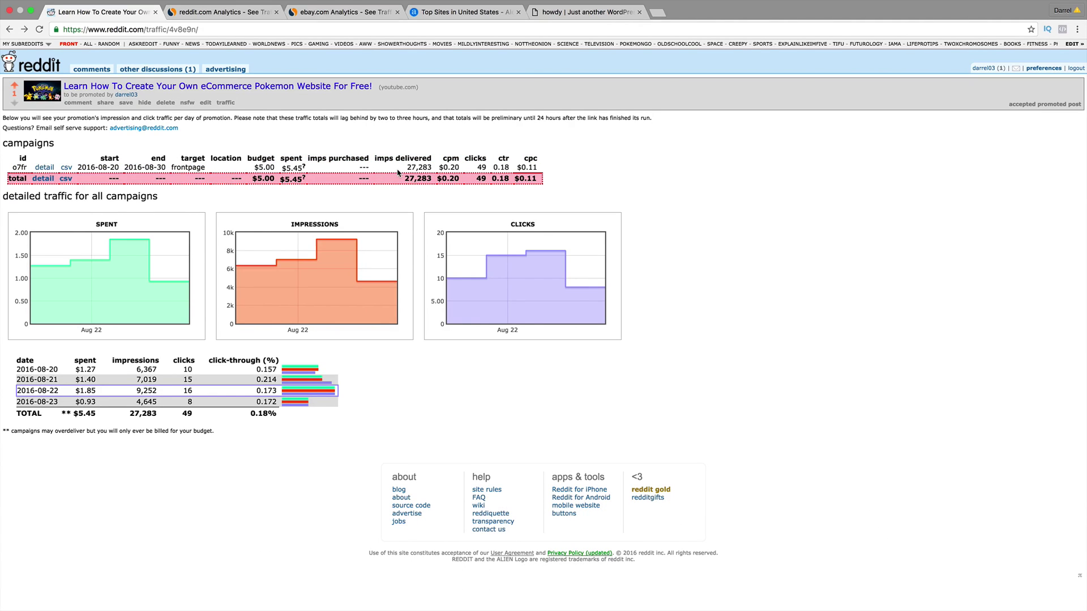
drag(406, 167, 421, 167)
click(479, 168)
drag(513, 167, 536, 167)
click(242, 12)
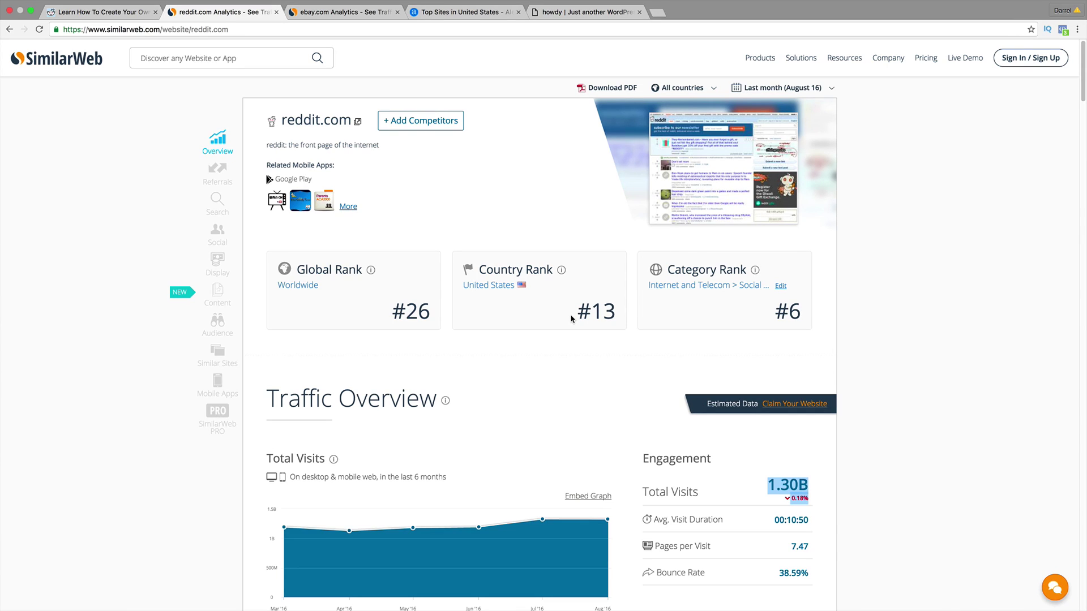
Step: Compare eBay's 1.20B total visits in SimilarWeb, then bring up Alexa's US top sites list
click(824, 458)
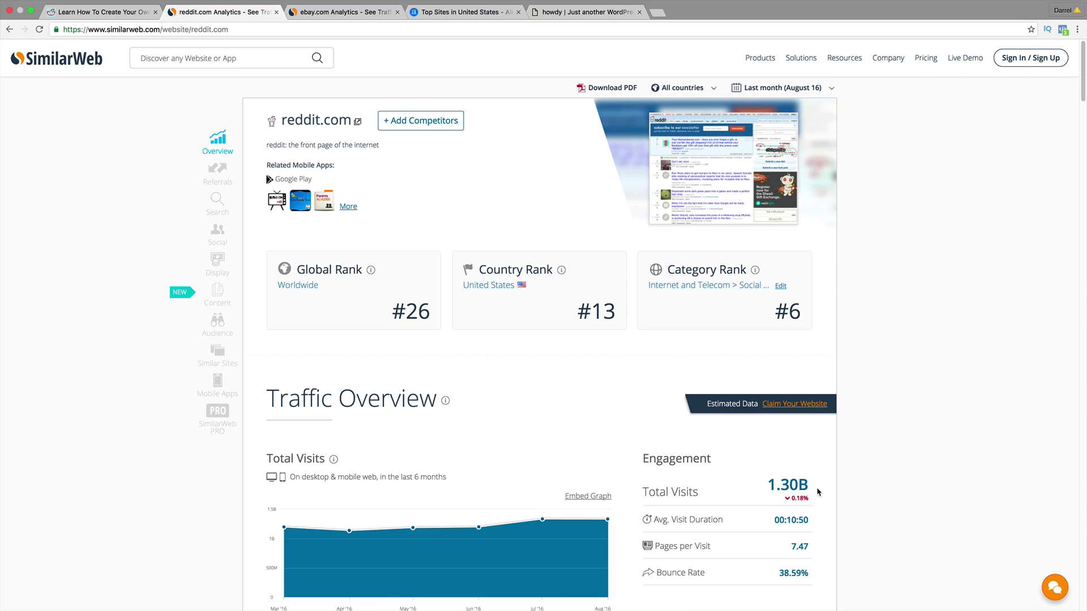
click(360, 13)
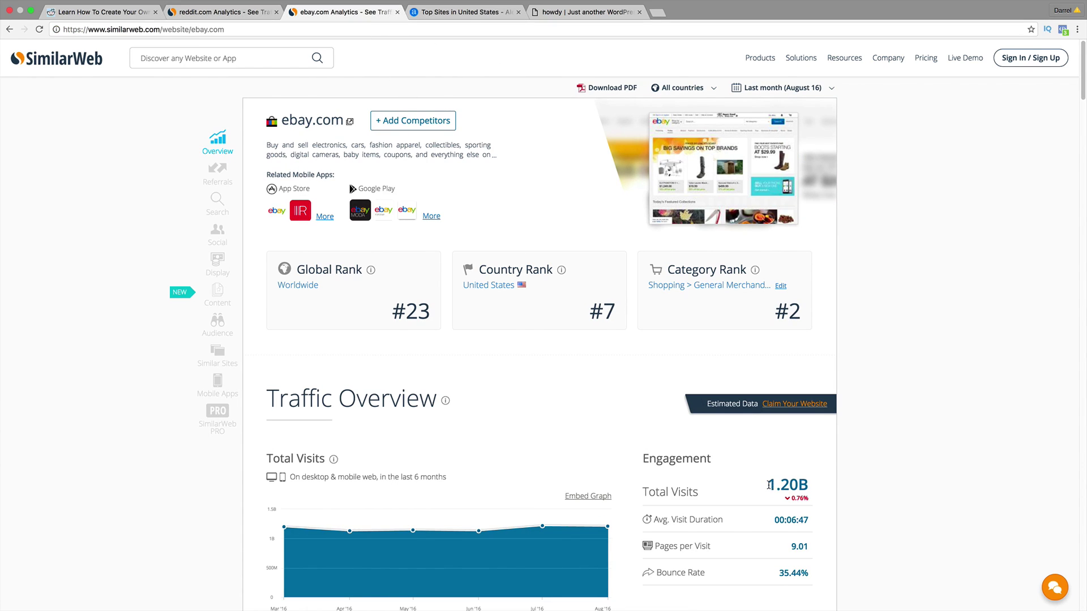
drag(767, 486, 812, 485)
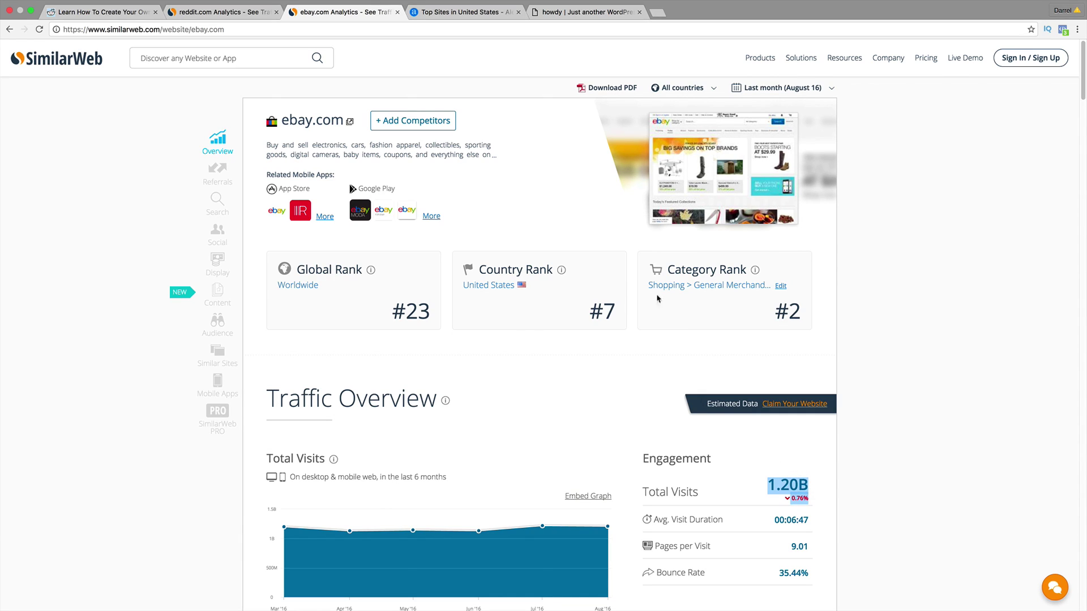
click(467, 13)
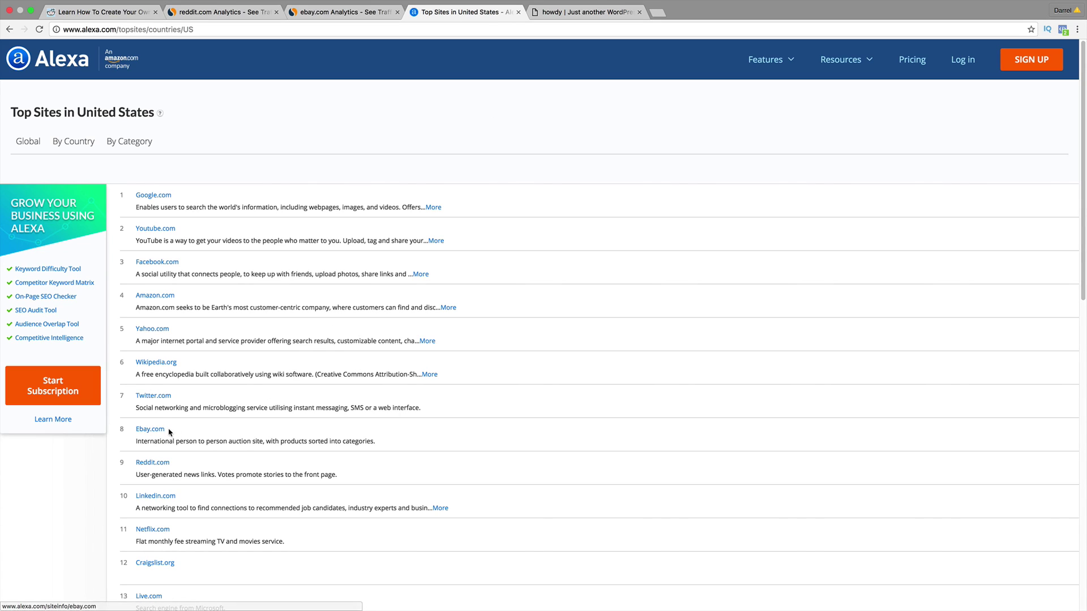
Step: Scroll through Alexa's US top sites ranking, where Ebay.com is 8th and Reddit.com 9th
scroll(170, 432, down, 2)
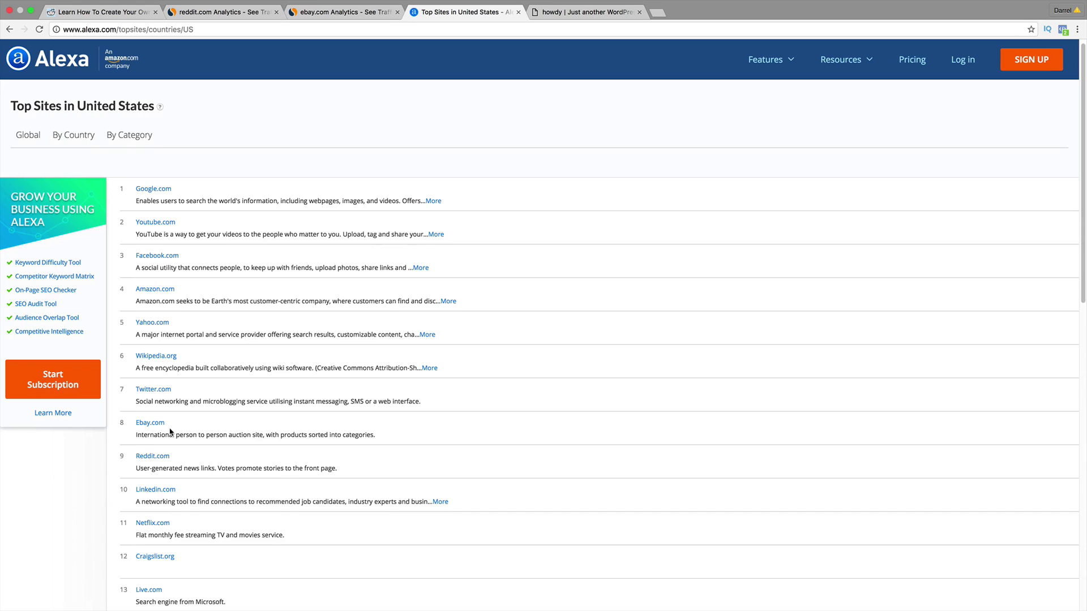
scroll(170, 432, down, 1)
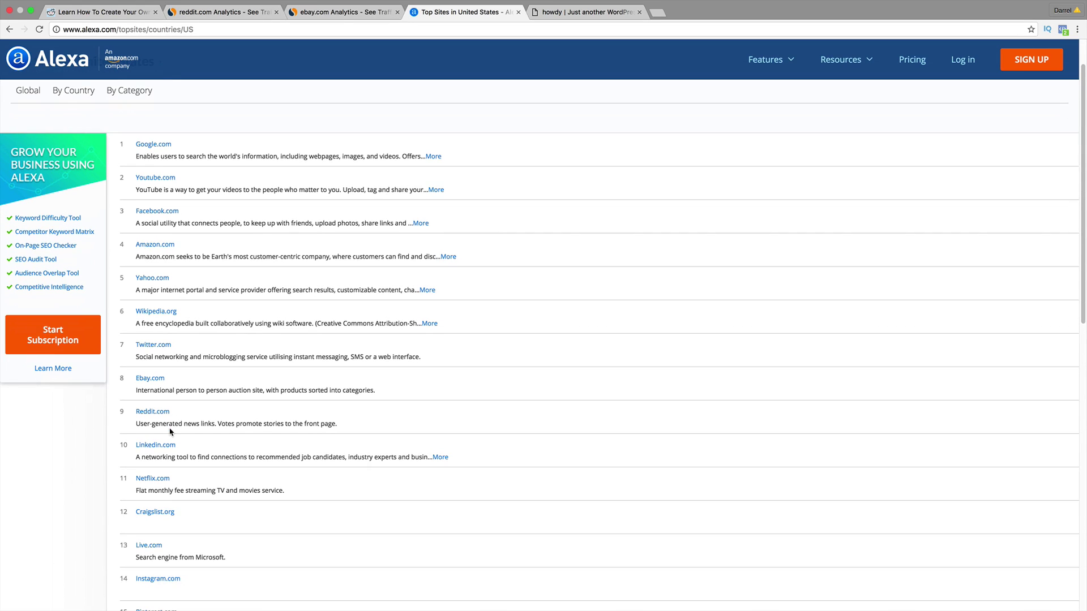
scroll(170, 432, down, 2)
scroll(169, 432, down, 1)
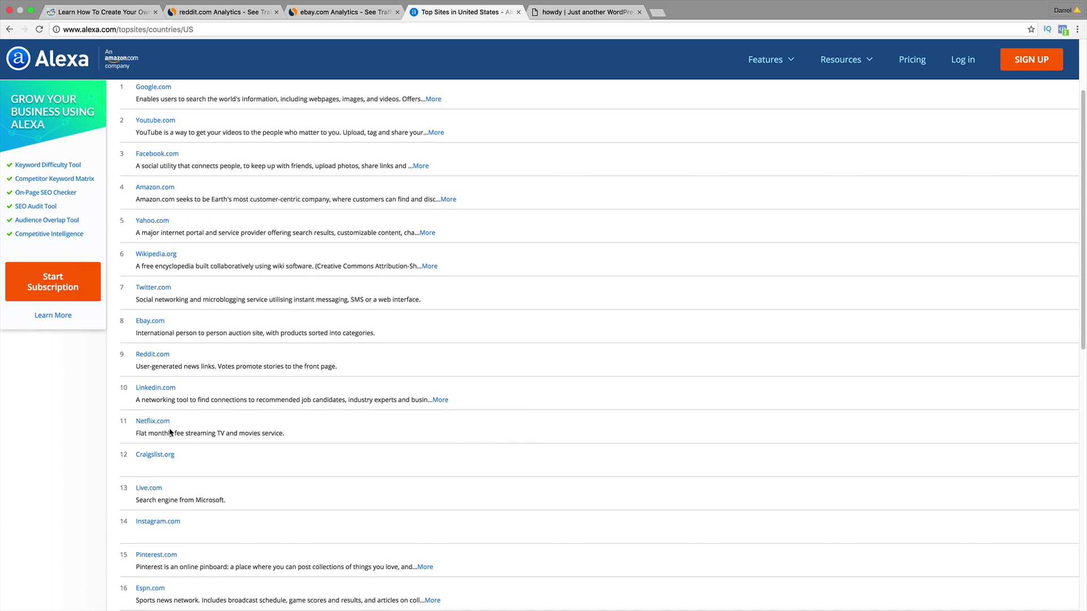
scroll(169, 430, up, 2)
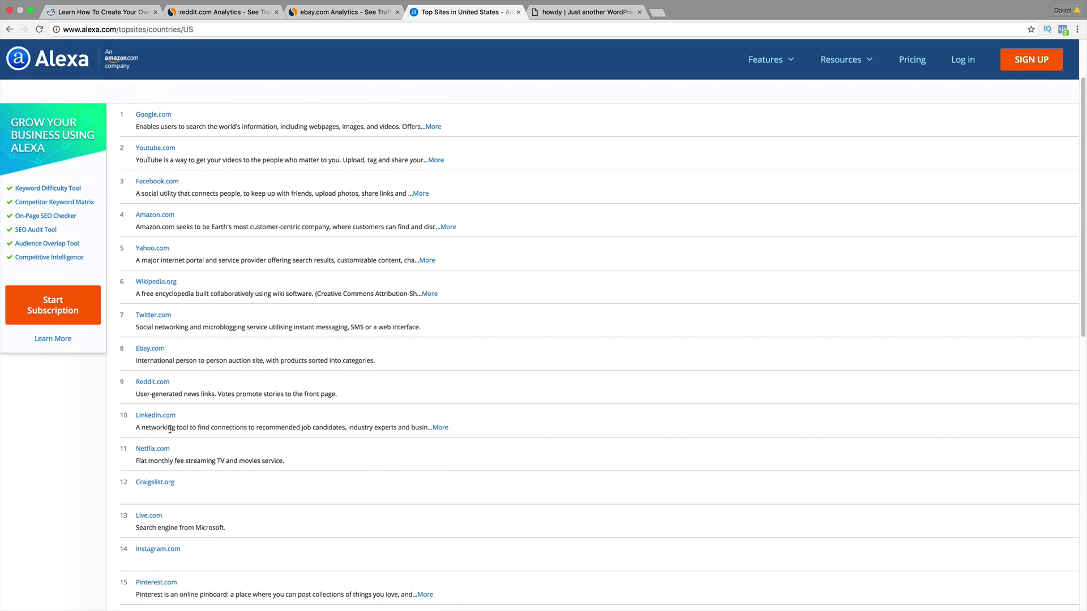
scroll(170, 429, up, 2)
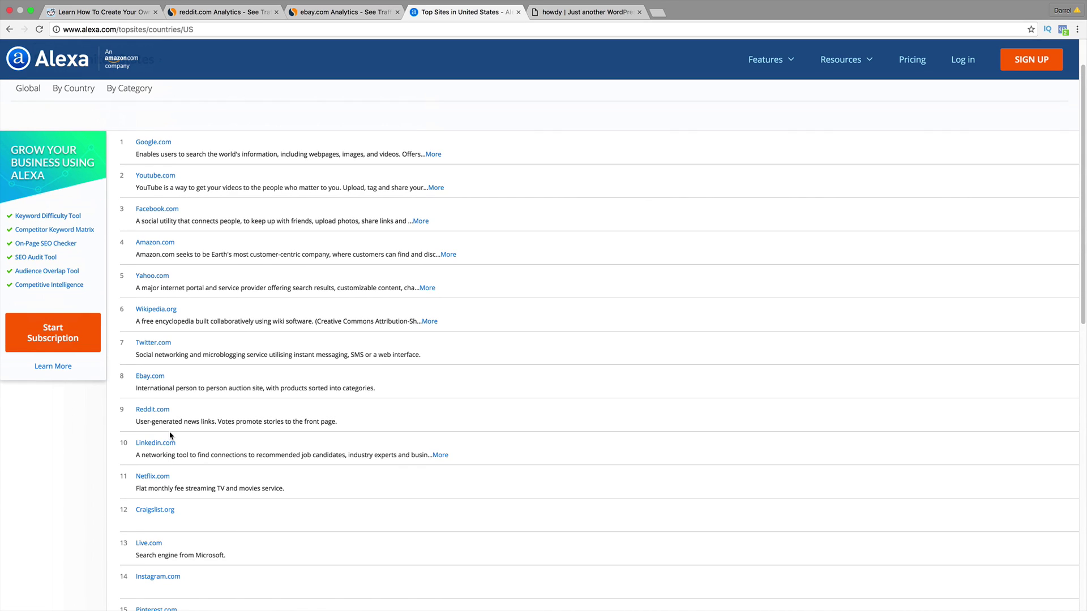
scroll(170, 435, up, 1)
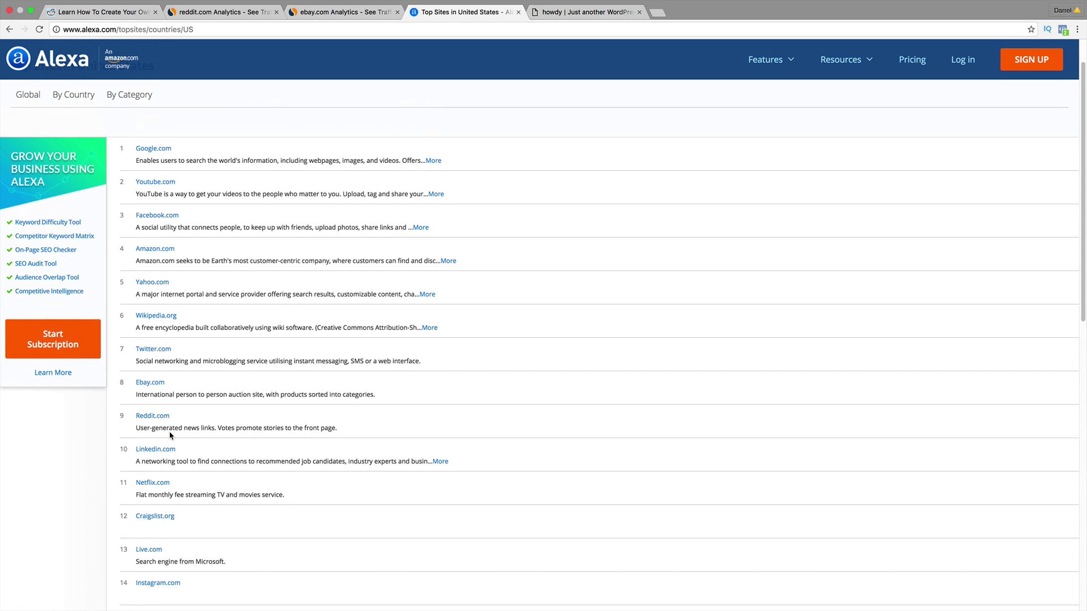
scroll(169, 435, up, 1)
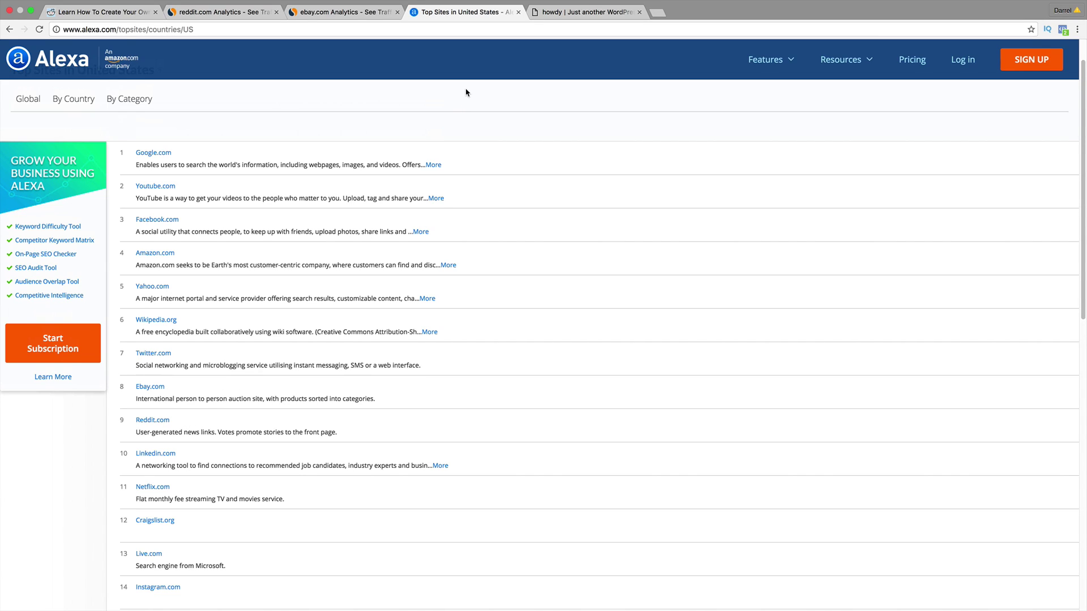
Step: Load reddit.com in a new tab and log out of the account
click(658, 12)
text(reddit.com)
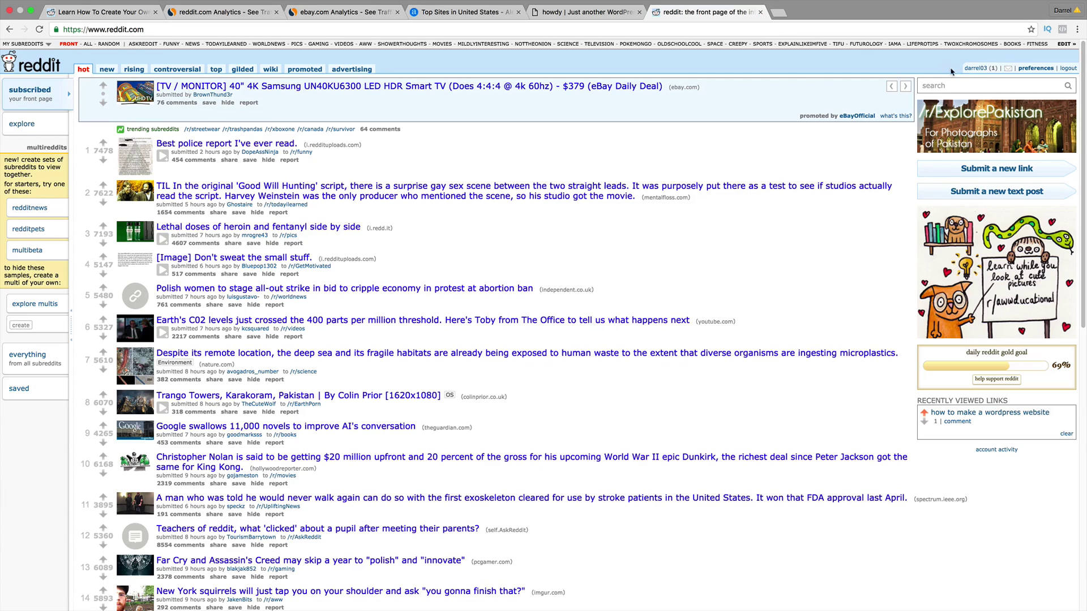
click(1066, 69)
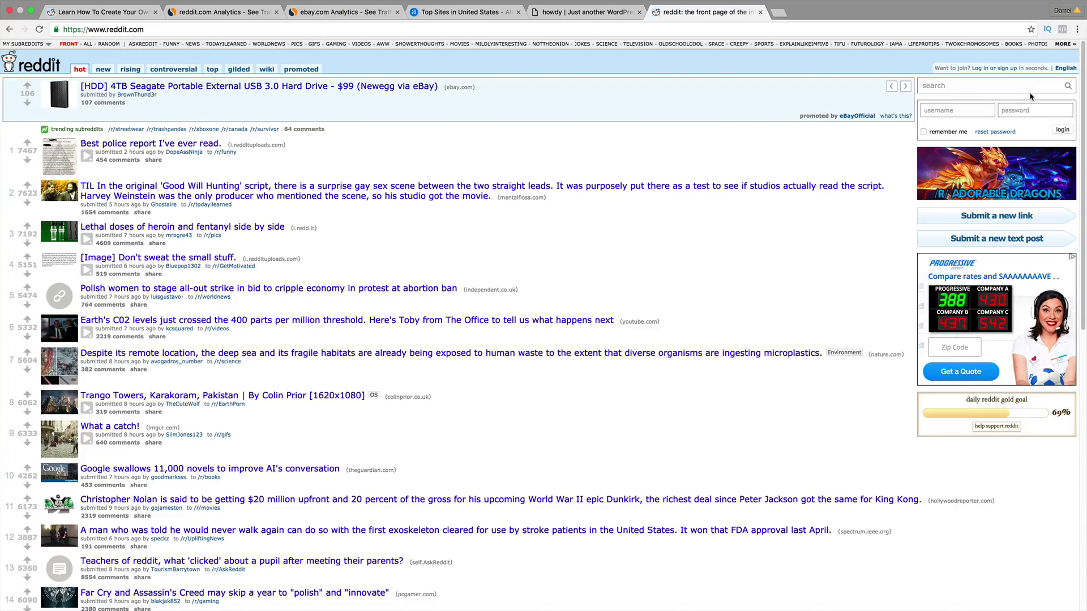
Step: Log back into Reddit with the saved username and the account password, letting the browser save it
click(1012, 68)
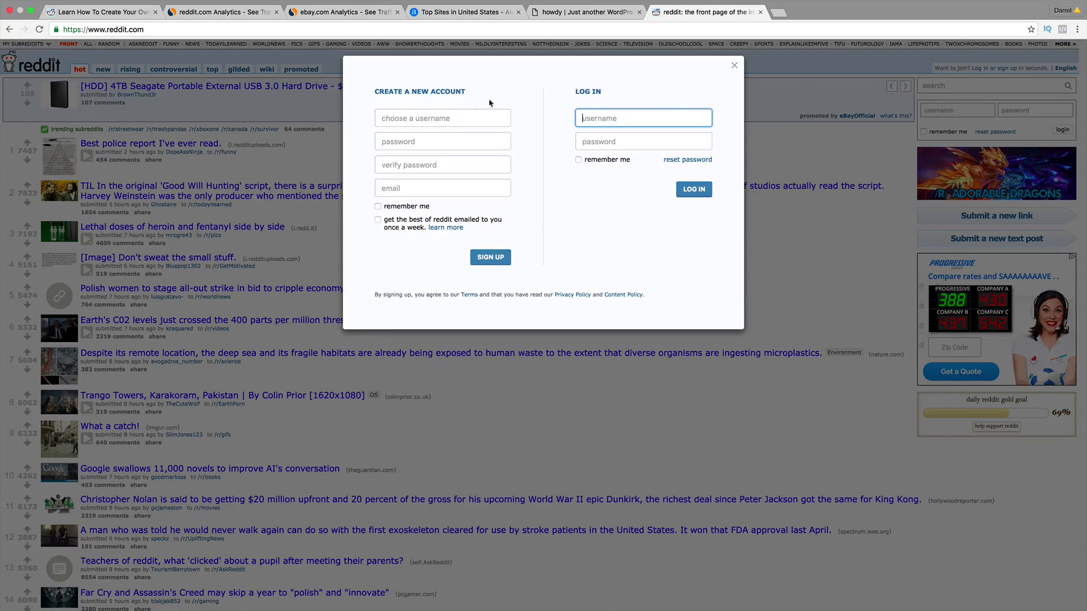
click(589, 118)
click(596, 134)
click(600, 140)
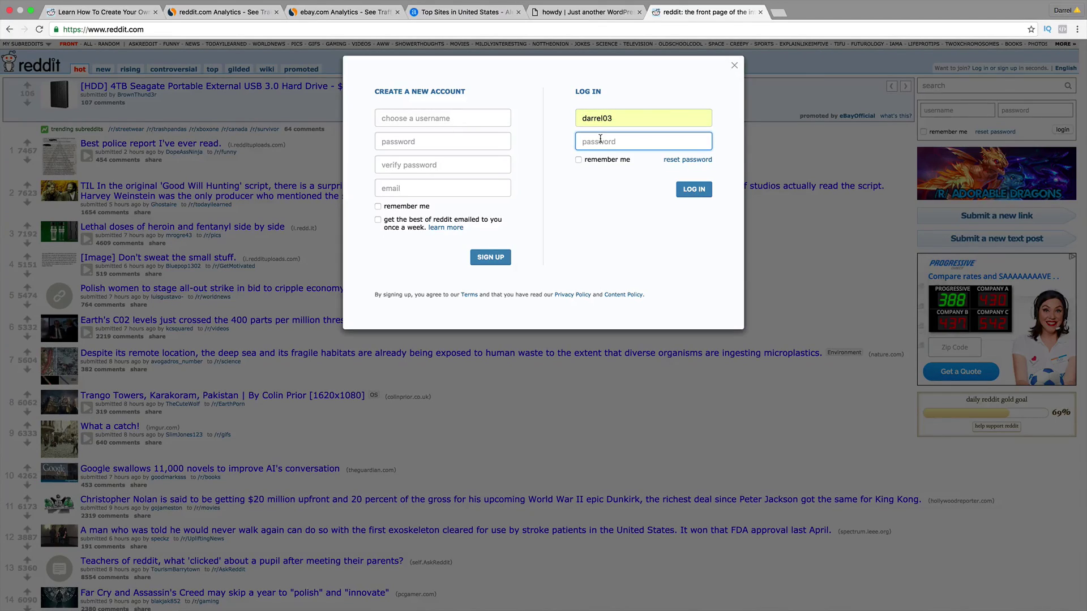
text(********)
key(Return)
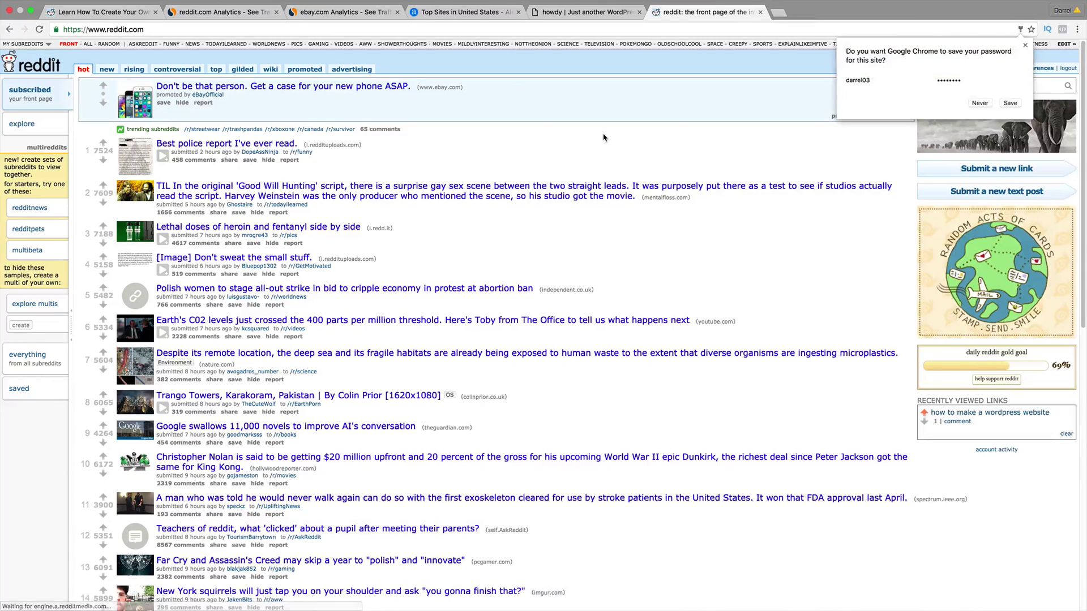
click(1008, 104)
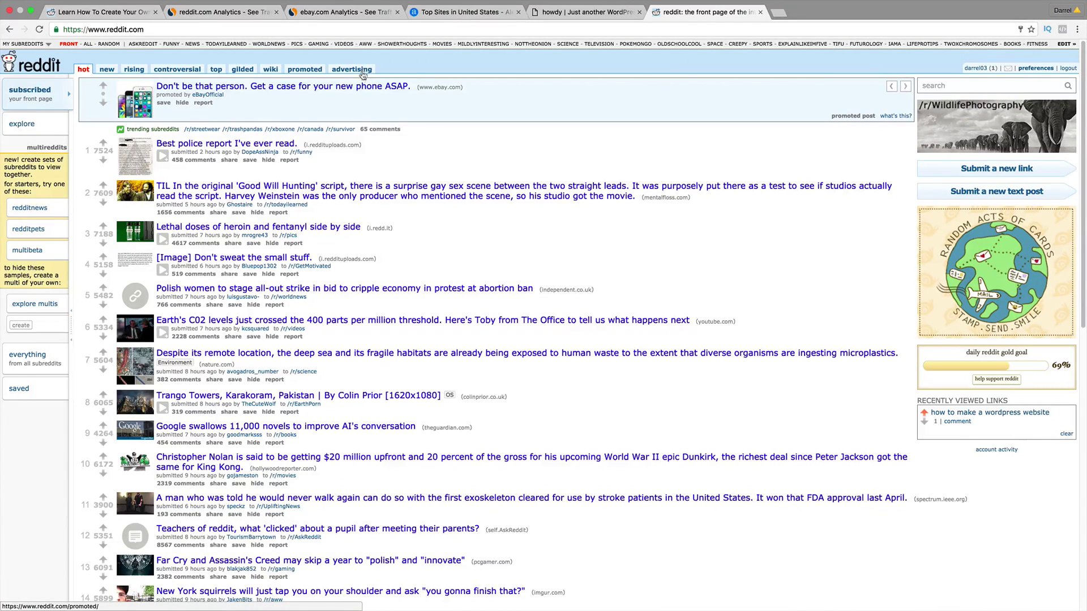
Step: Go to Reddit's advertising page from the footer and start creating a new ad
scroll(372, 144, down, 3)
scroll(372, 144, down, 10)
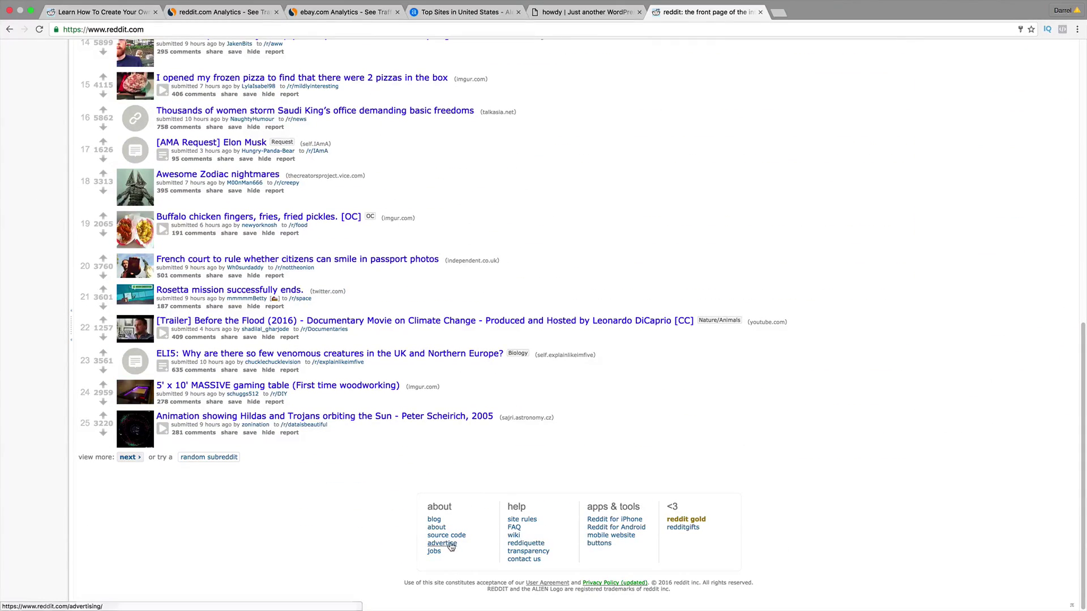
click(450, 544)
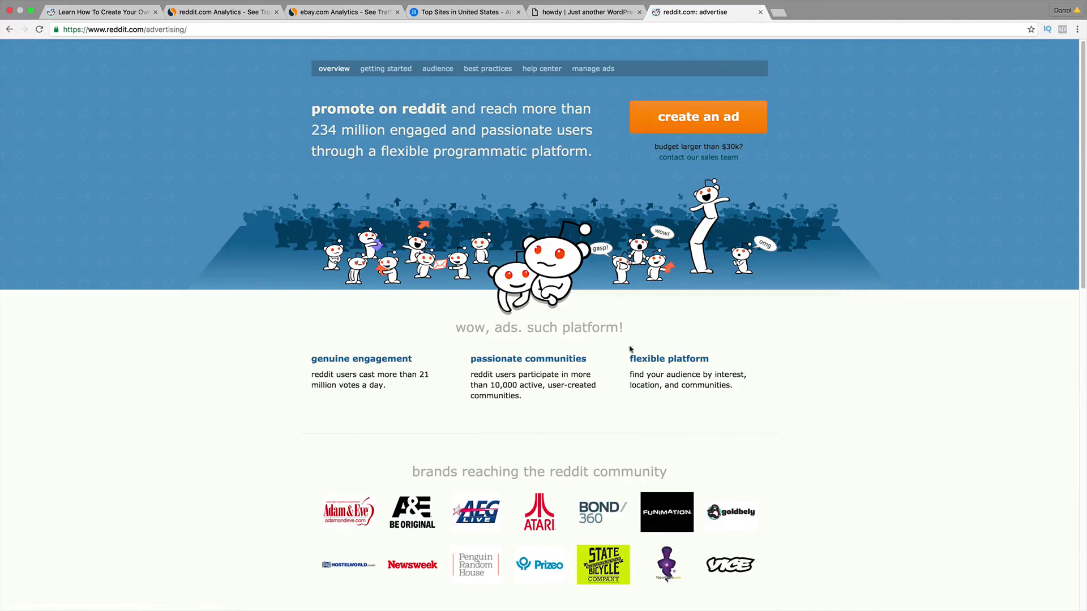
click(732, 125)
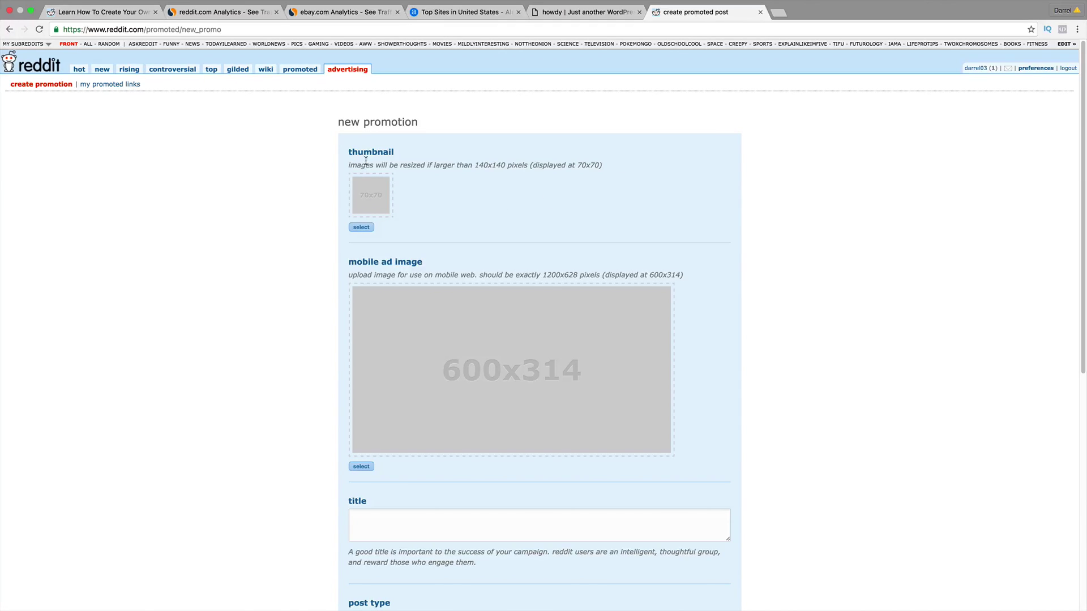
drag(366, 165, 529, 165)
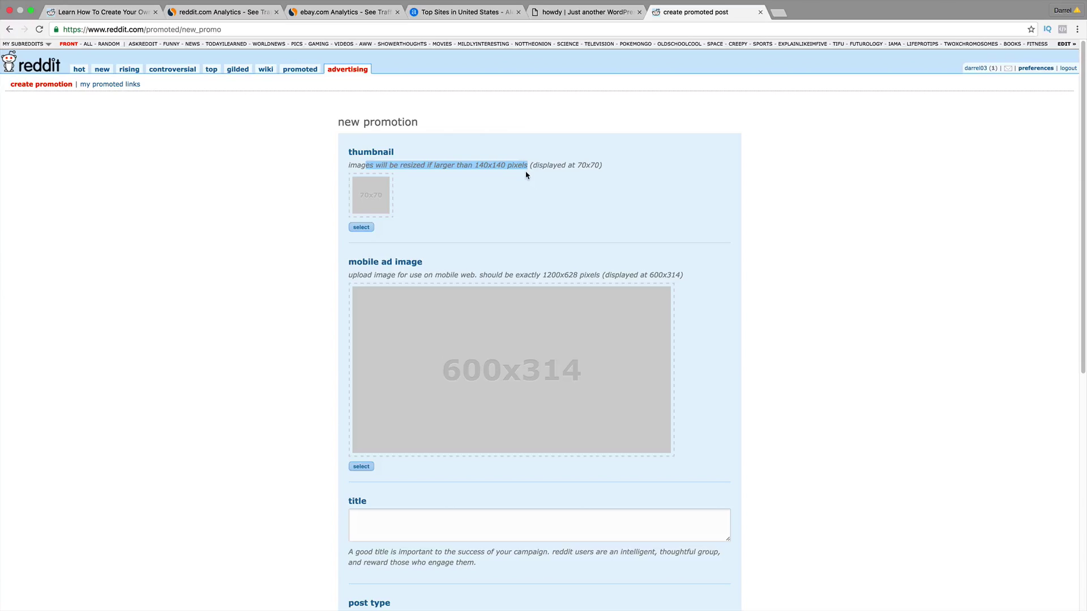
click(503, 175)
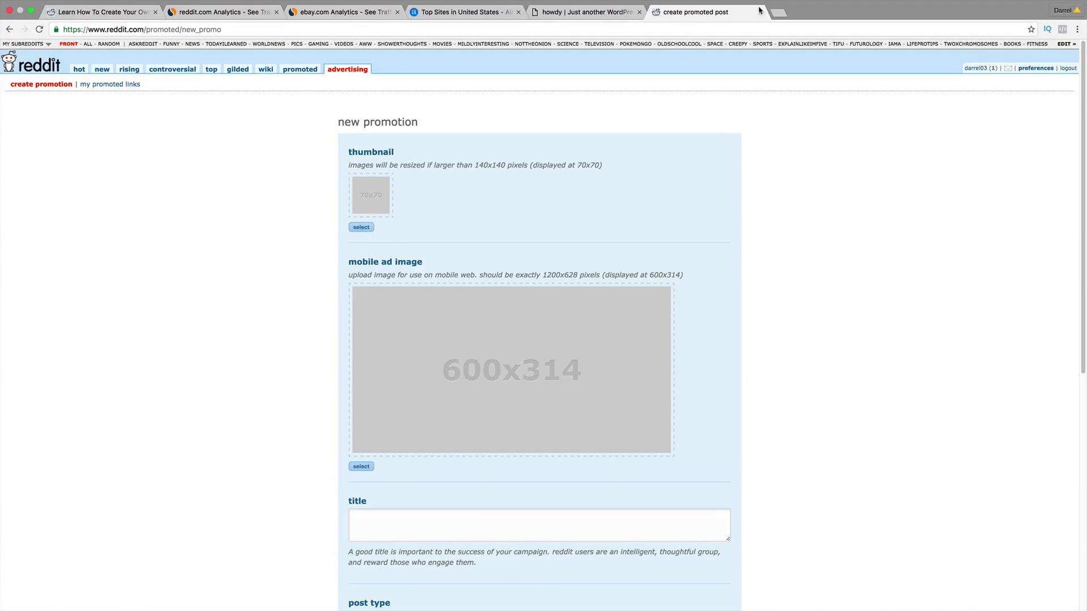
Step: Load the PicMonkey website in a new browser tab
click(778, 12)
text(picmonkey.com)
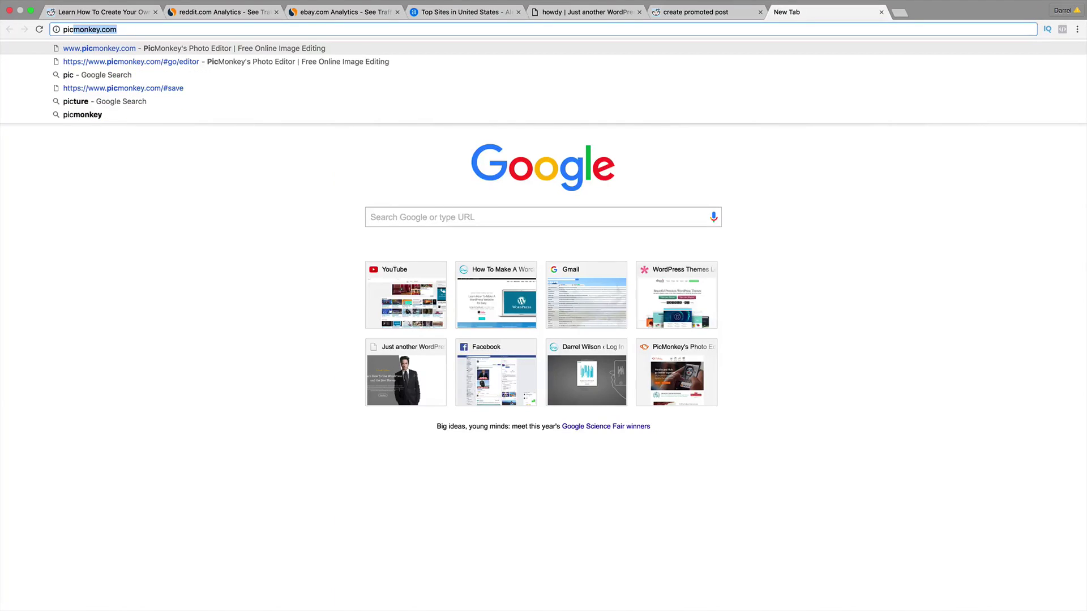
key(Return)
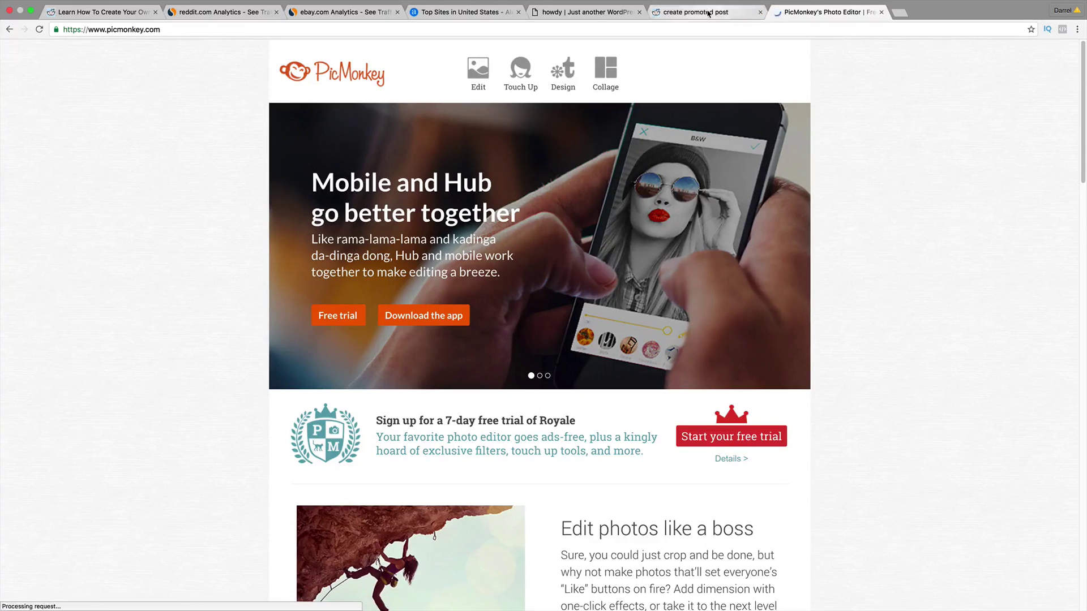
Step: Check the thumbnail's 70x70 display size on the promotion form, then return to PicMonkey
click(708, 13)
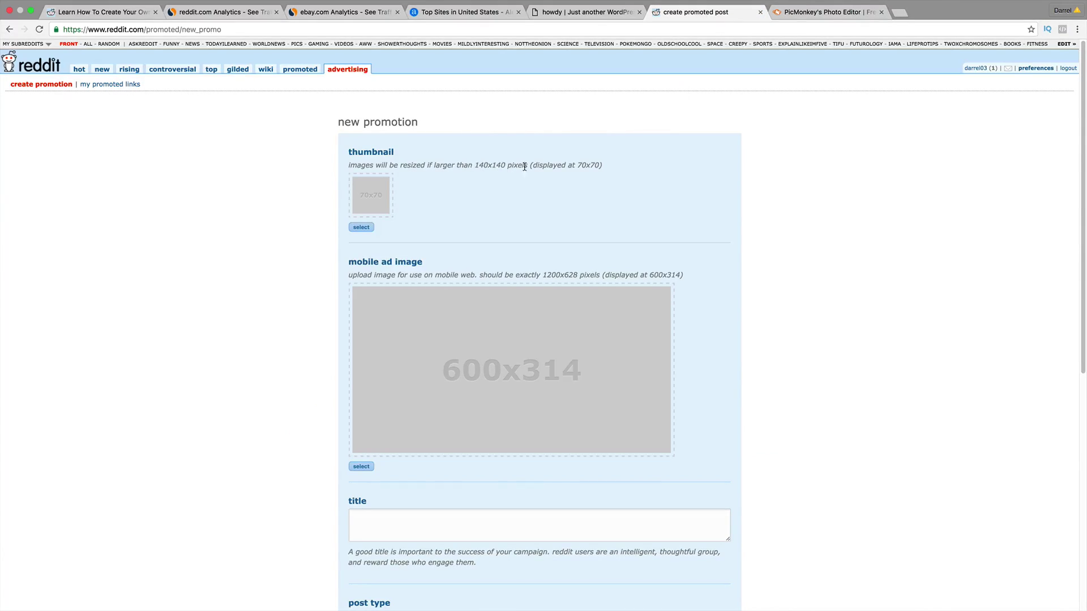
drag(532, 166, 605, 167)
click(799, 12)
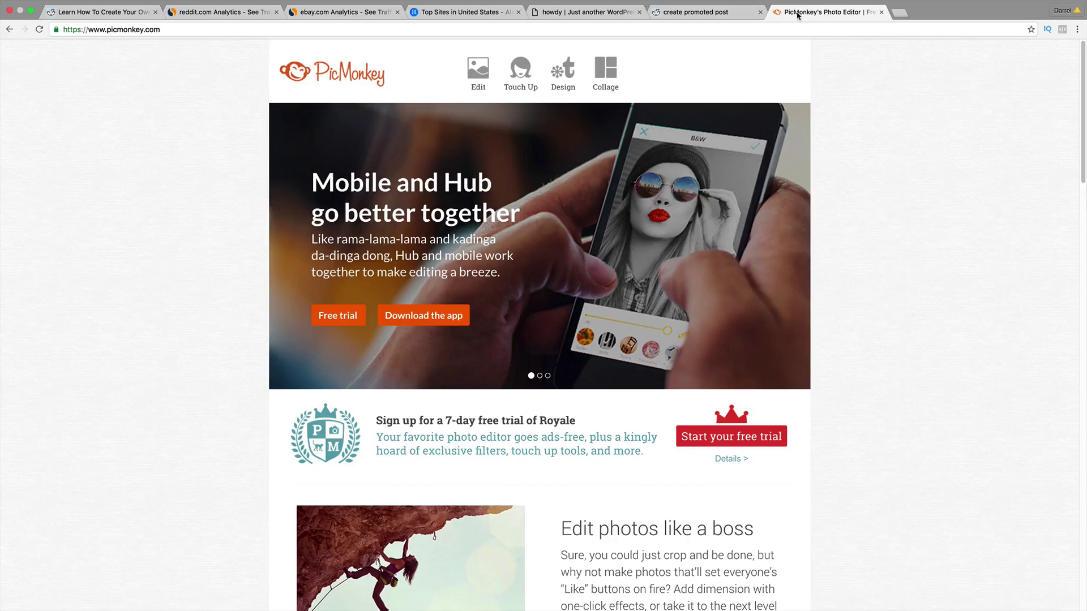
scroll(923, 186, down, 5)
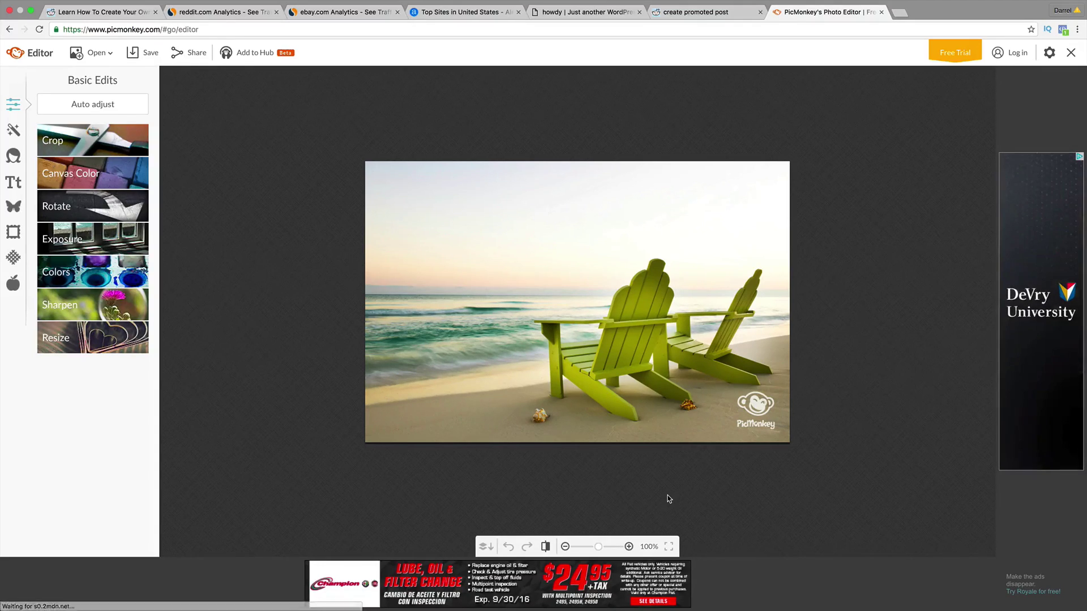
Step: Open the Divi 3.0 logo image from the computer's Downloads folder in PicMonkey's editor
click(97, 56)
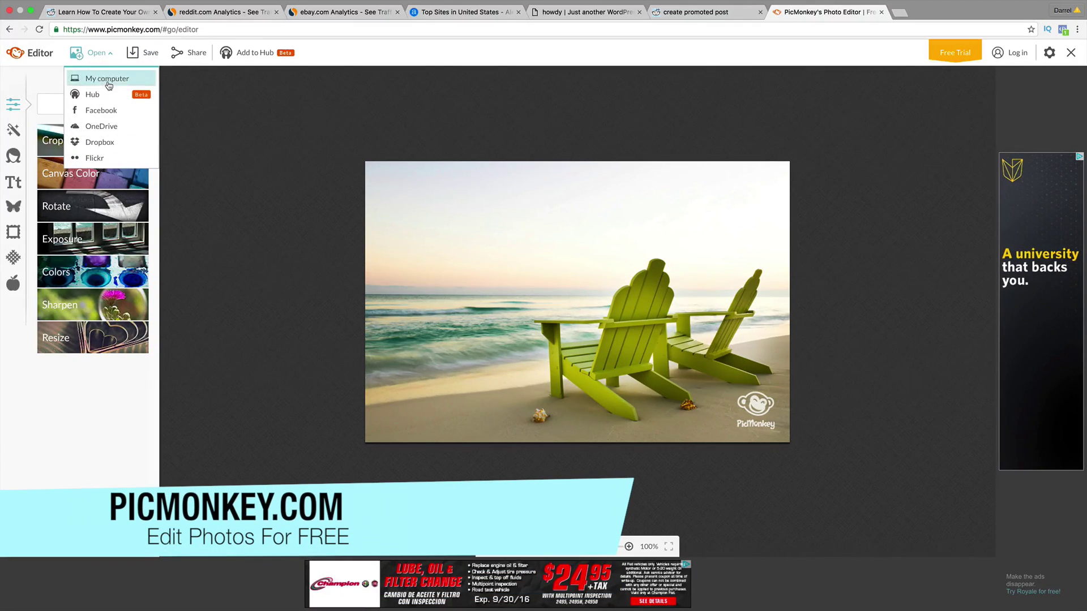
click(108, 80)
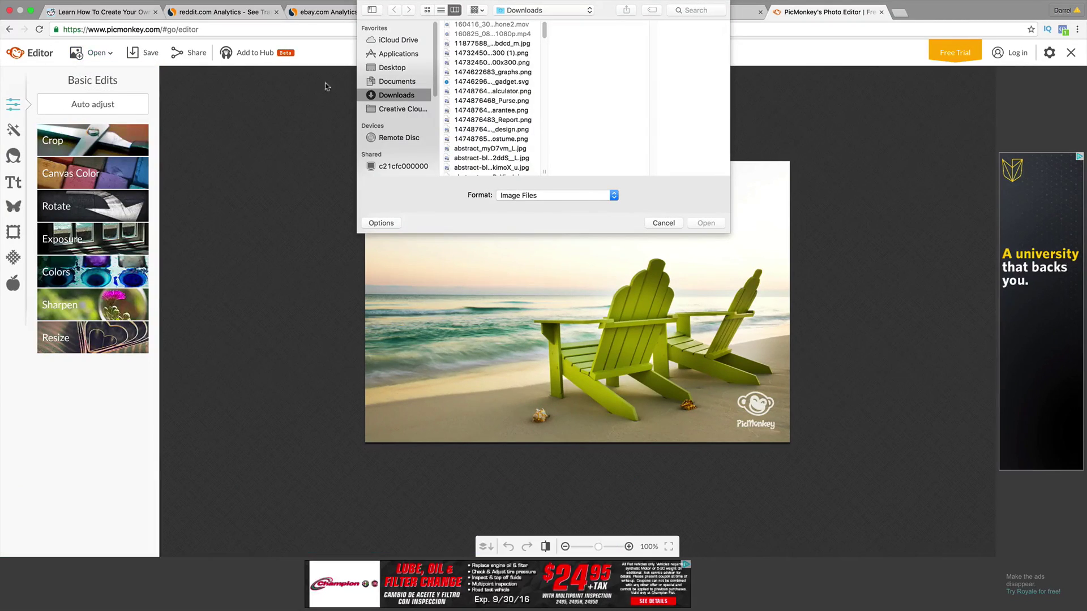
click(502, 111)
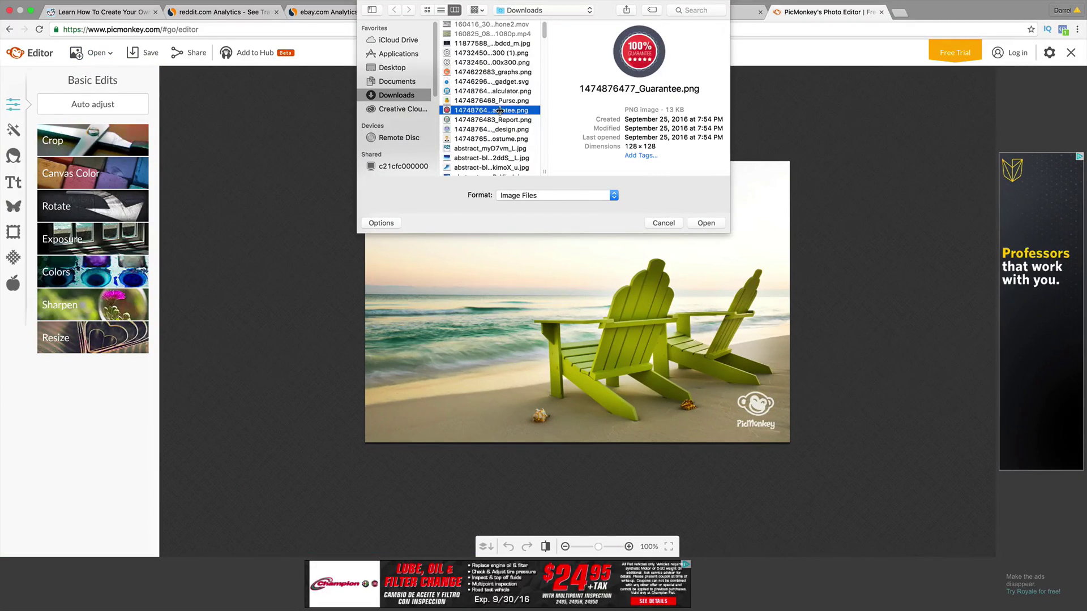
scroll(500, 110, down, 1)
drag(500, 111, 492, 52)
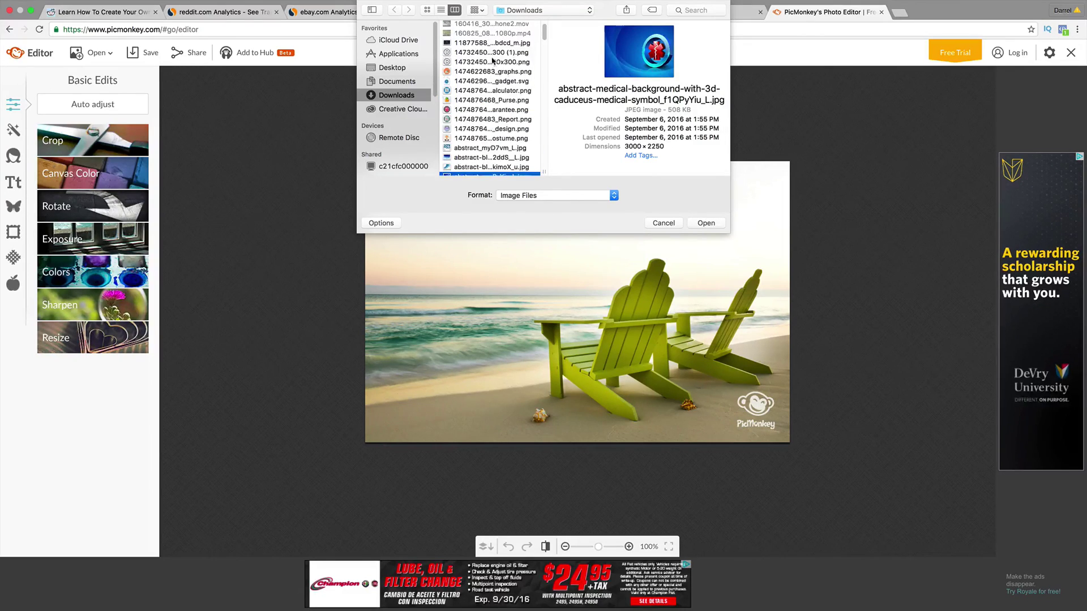
click(710, 225)
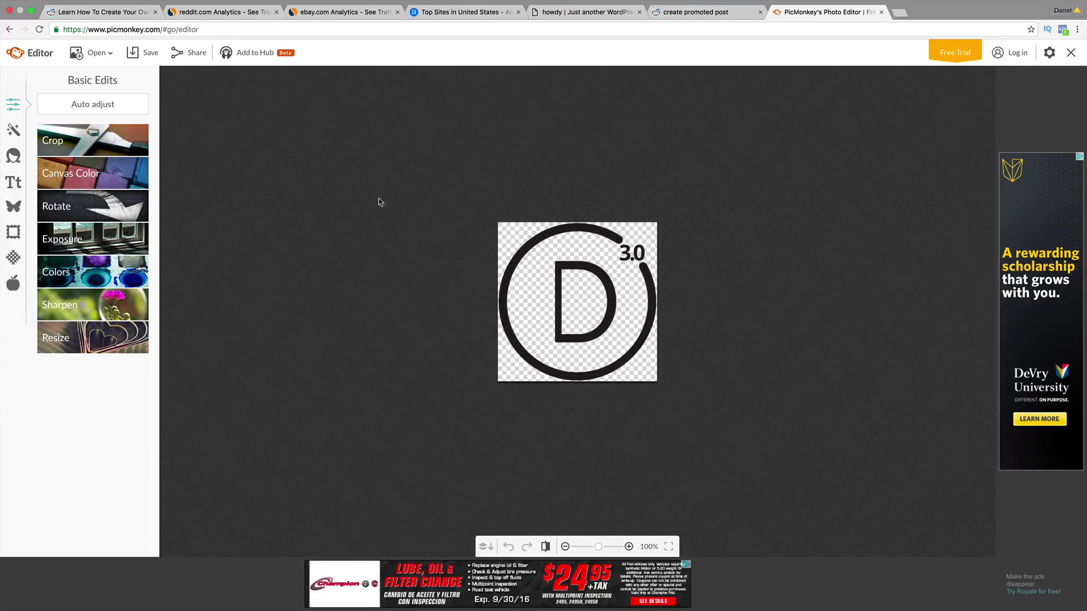
Step: Resize the logo to 70 x 70 pixels with Keep proportions unchecked
click(105, 341)
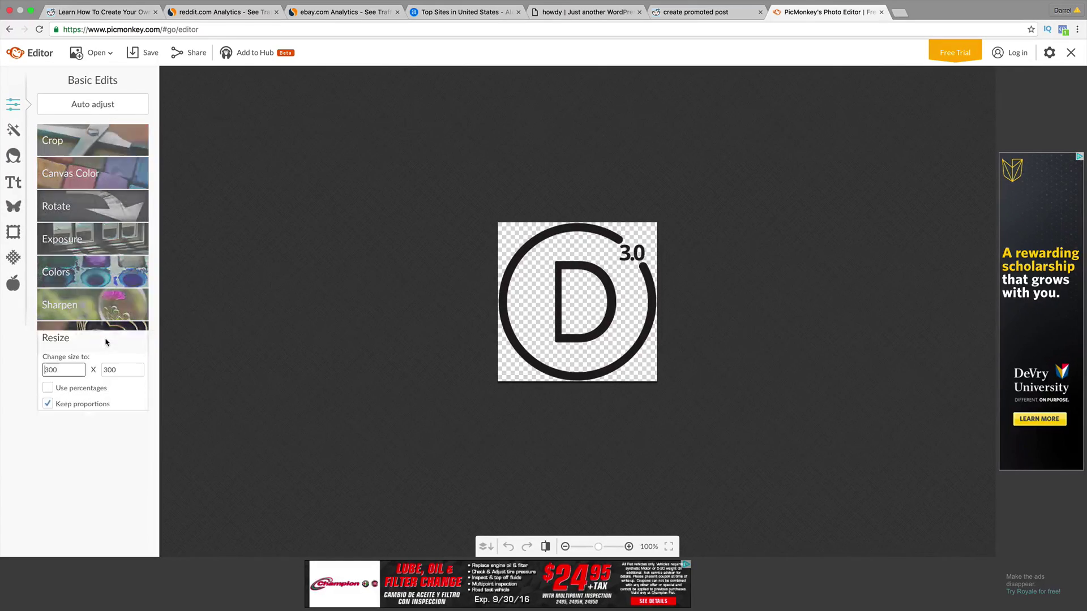
click(49, 403)
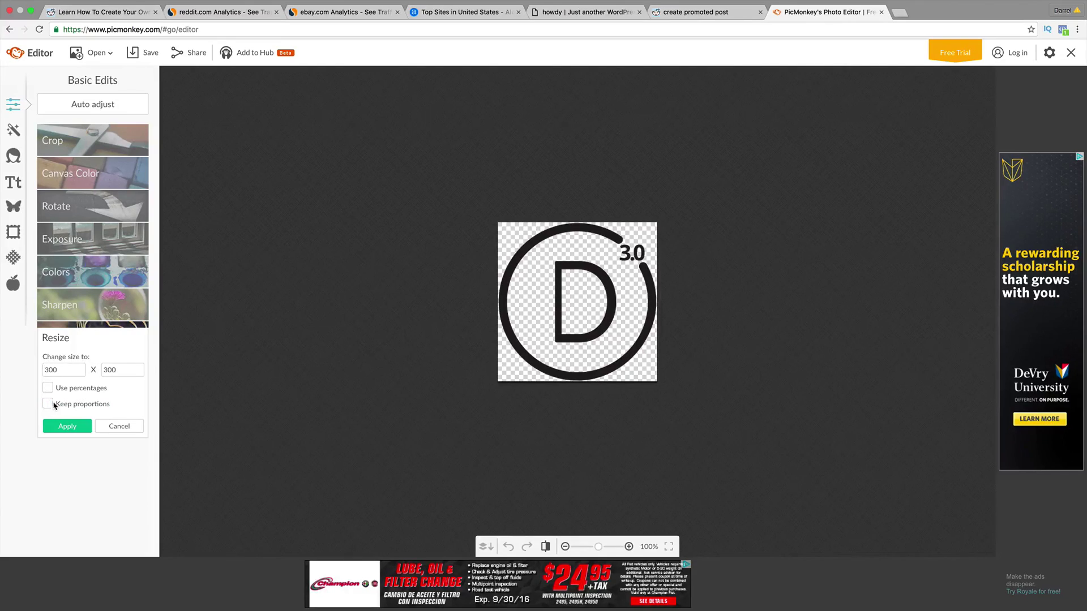
double_click(64, 370)
text(70)
key(Tab)
text(70)
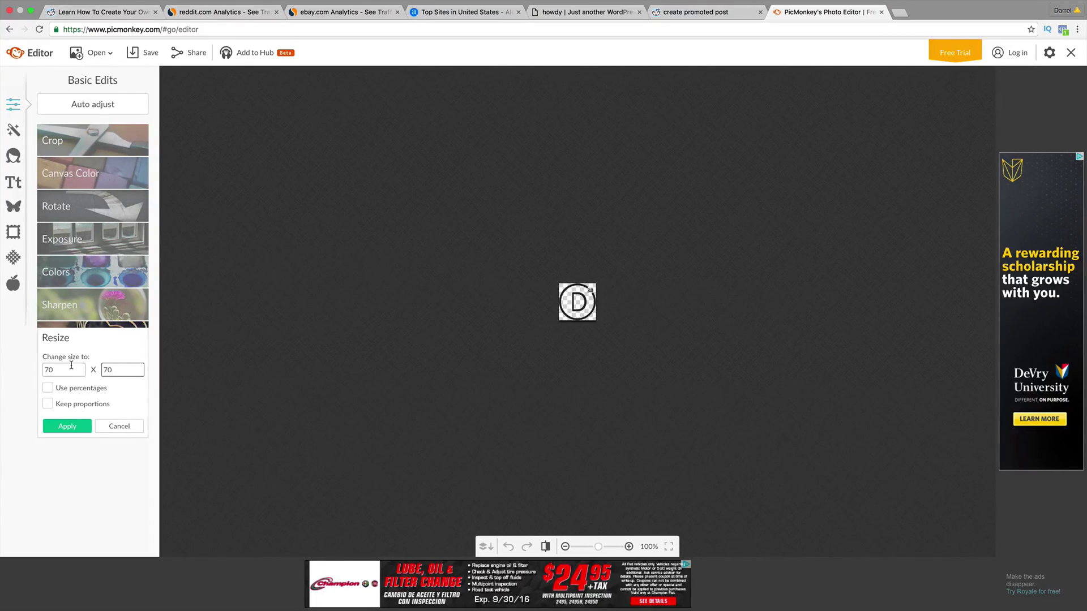
click(73, 426)
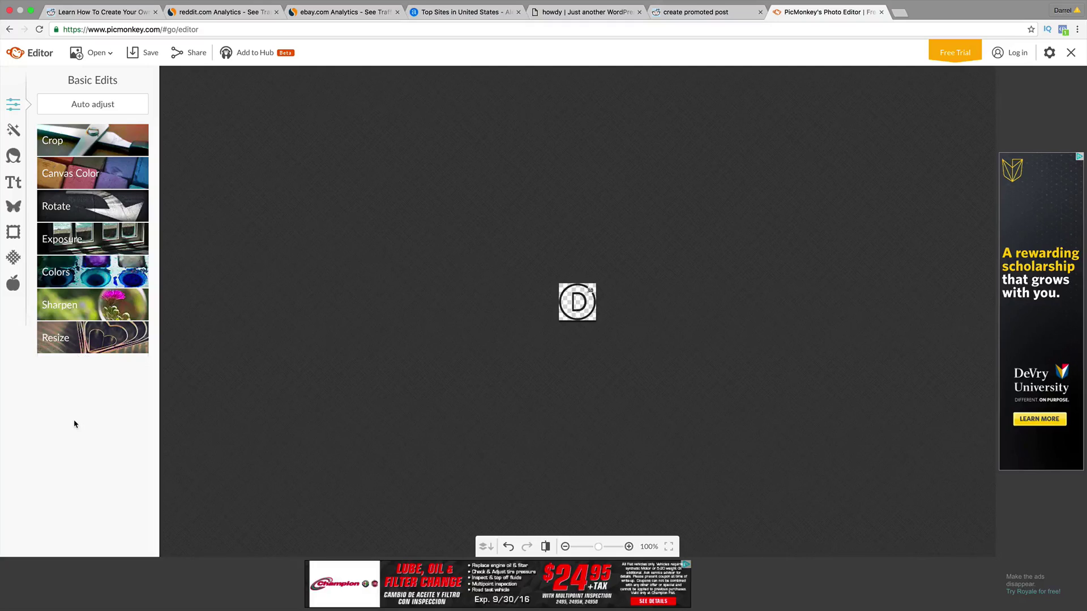
Step: Begin saving the resized logo to the computer, then cancel the Downloads save
click(152, 56)
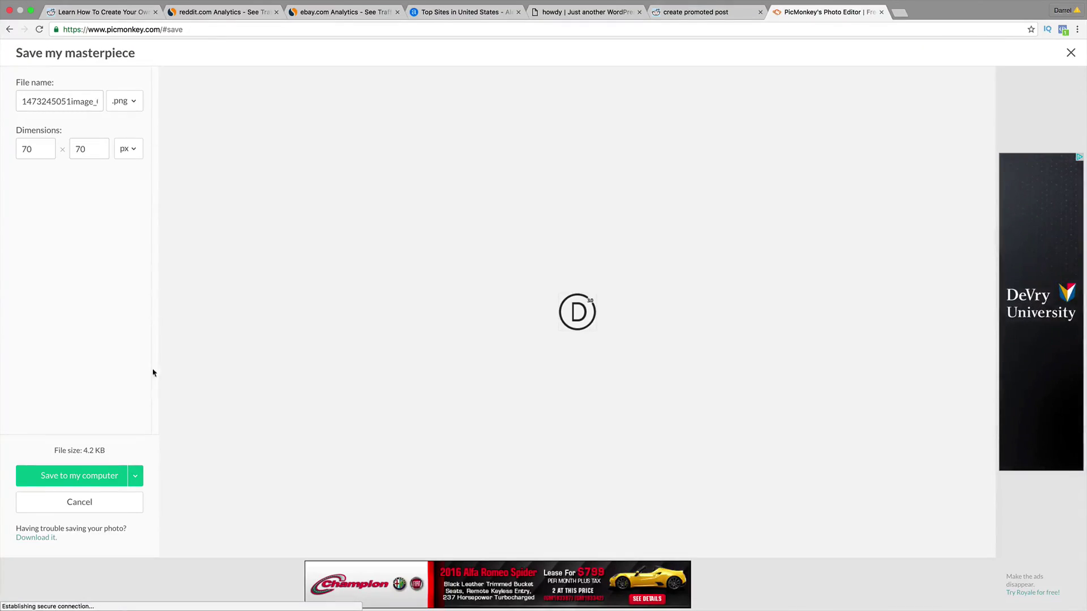
click(111, 476)
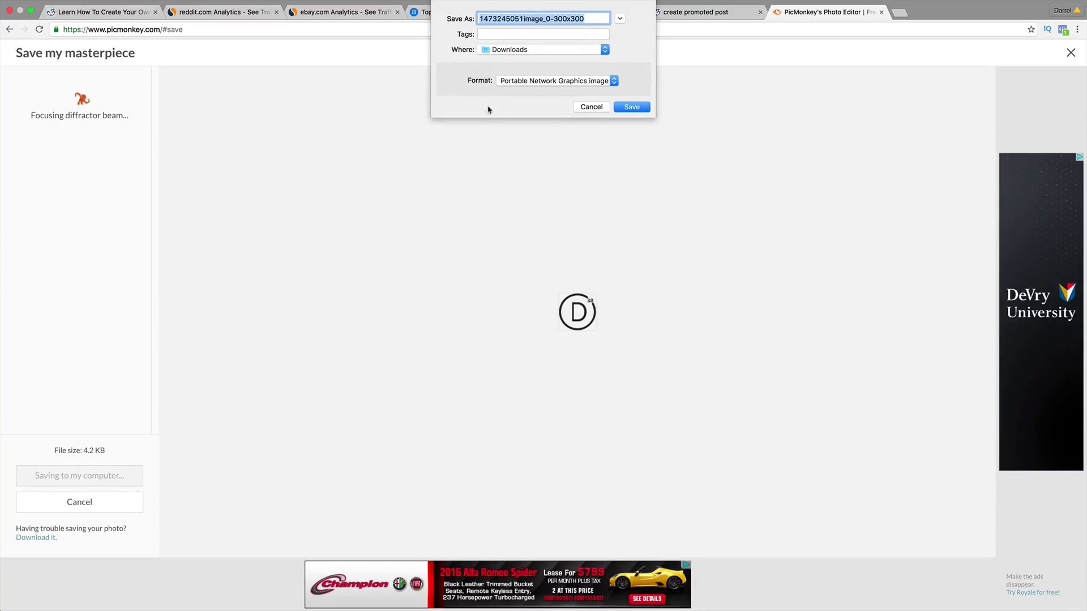
click(499, 50)
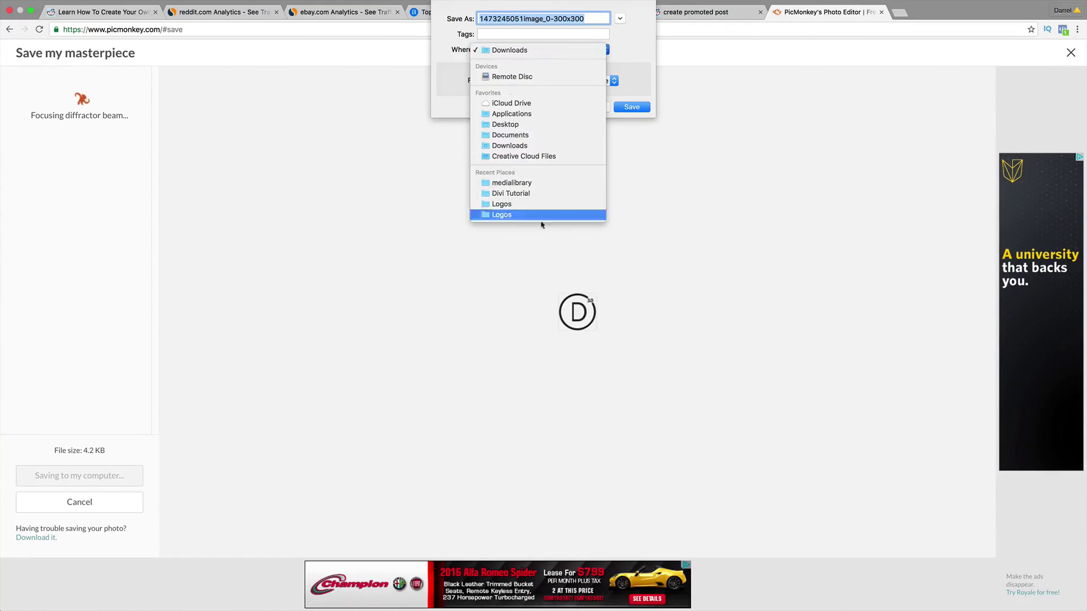
click(652, 175)
click(591, 108)
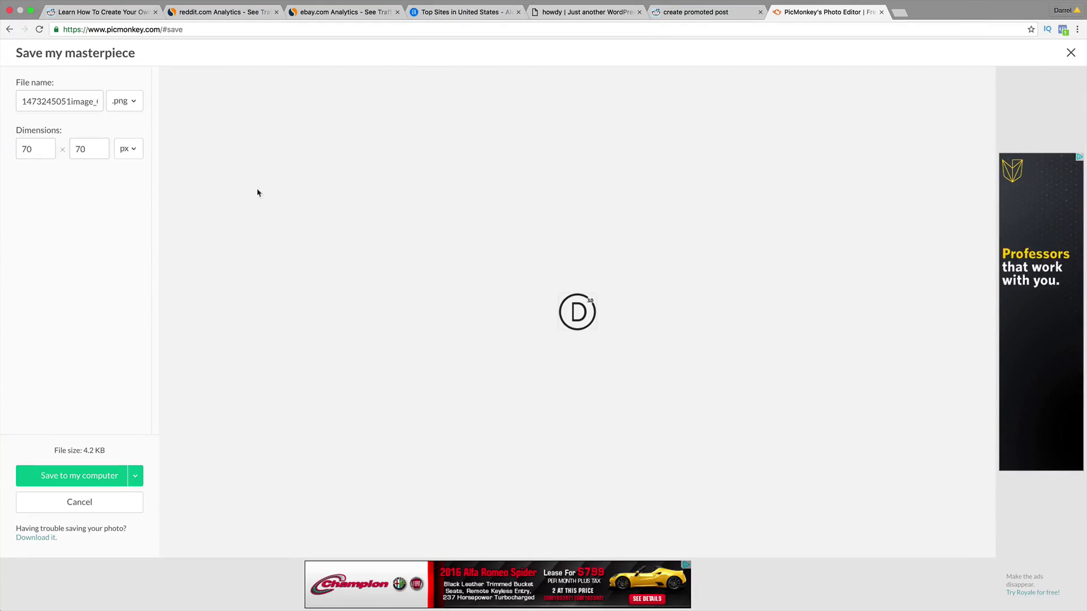
Step: Switch the format to JPG and save it to the Desktop as 'divi icon'
click(124, 103)
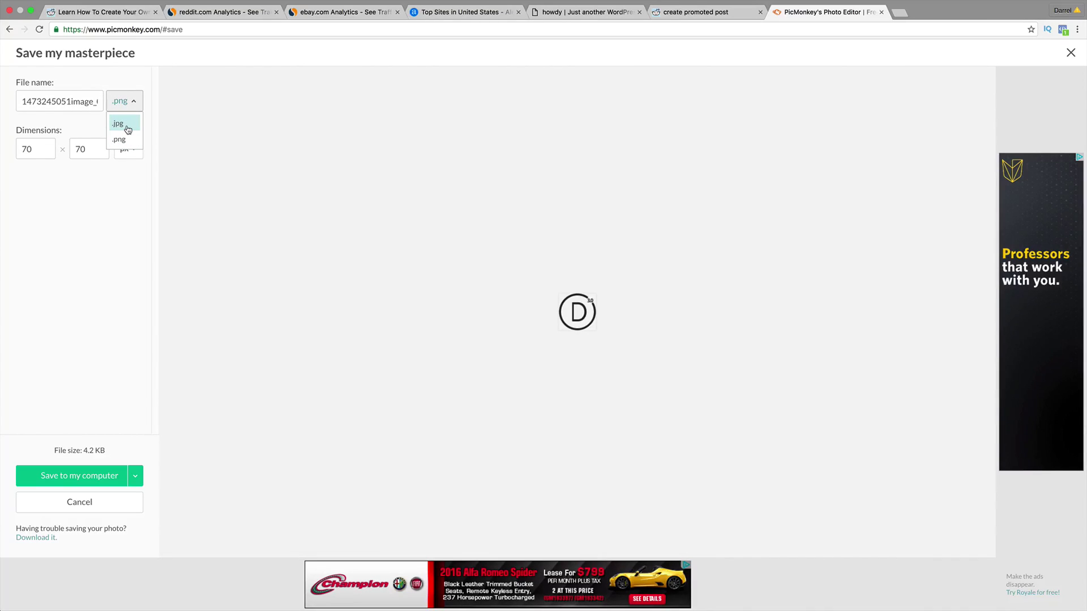
click(125, 124)
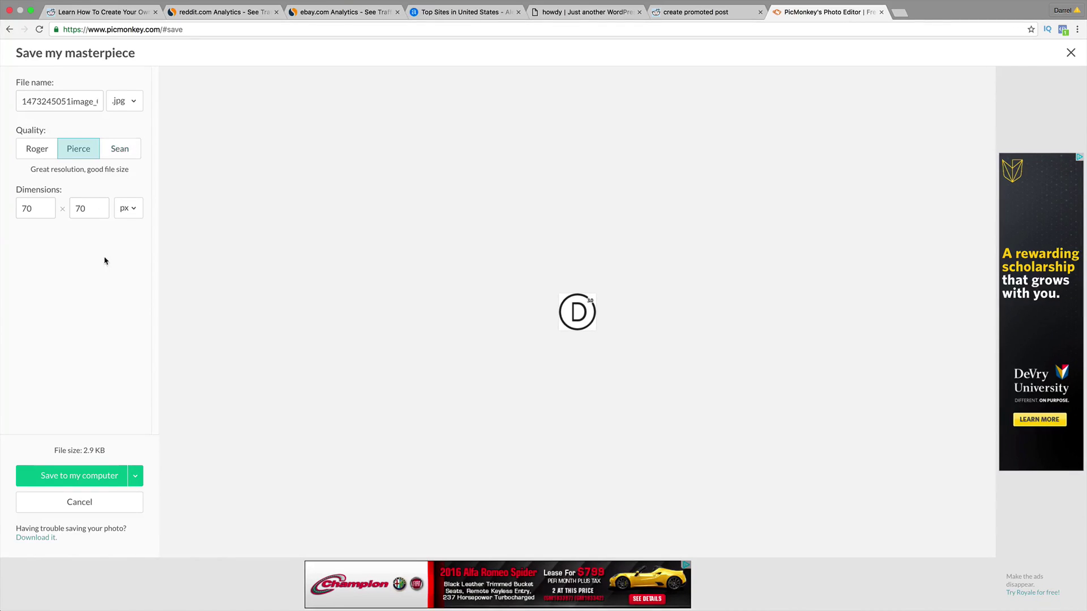
click(103, 481)
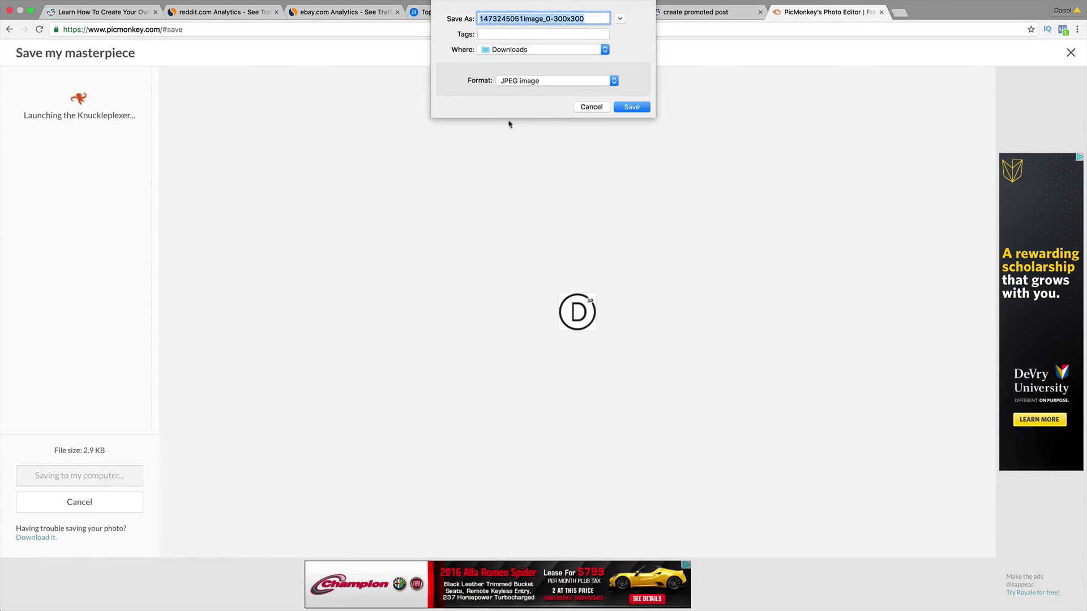
click(604, 49)
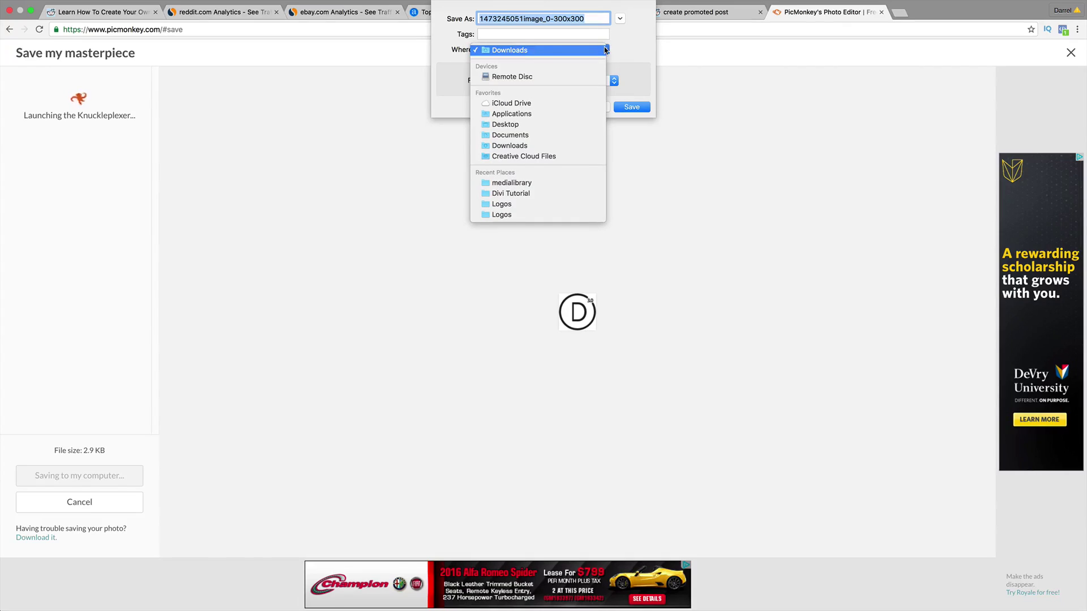
click(577, 123)
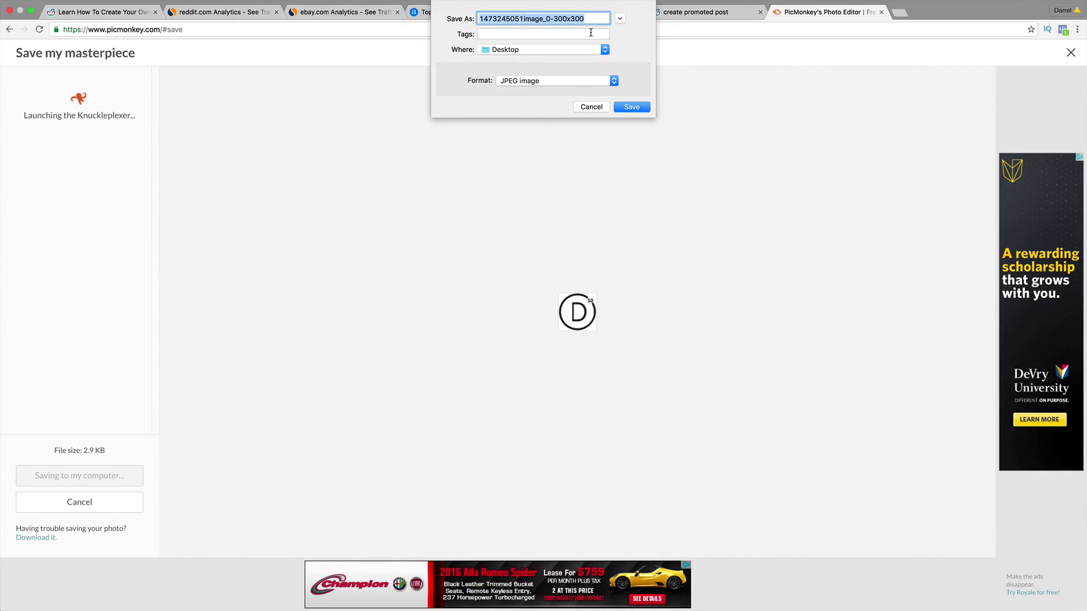
text(divi )
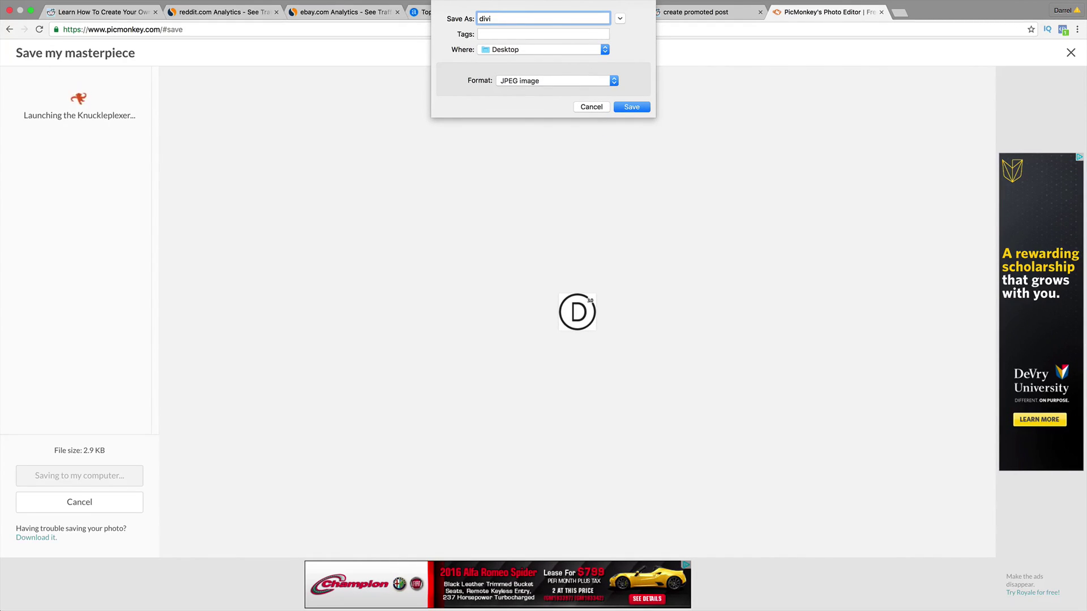
text(icon)
click(631, 107)
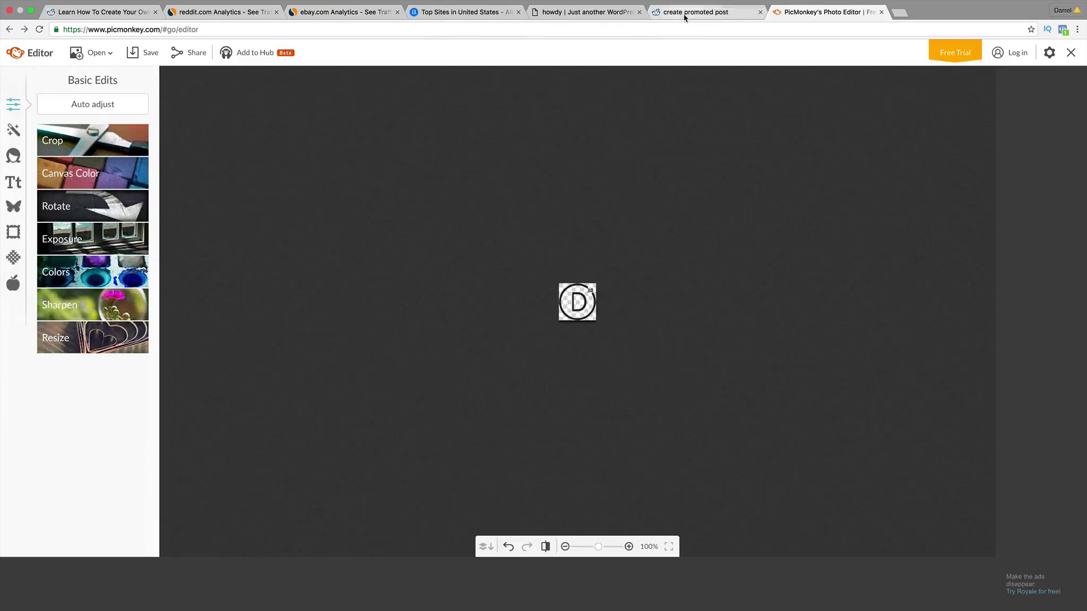
Step: Upload divi icon.jpg as the thumbnail image in the Reddit promotion form
click(686, 12)
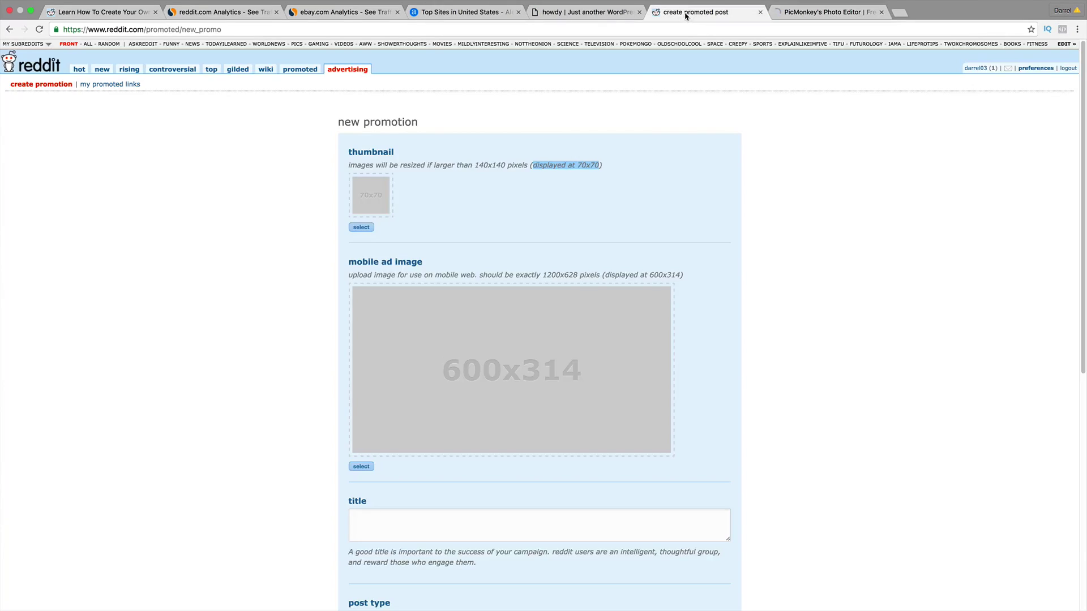
click(496, 200)
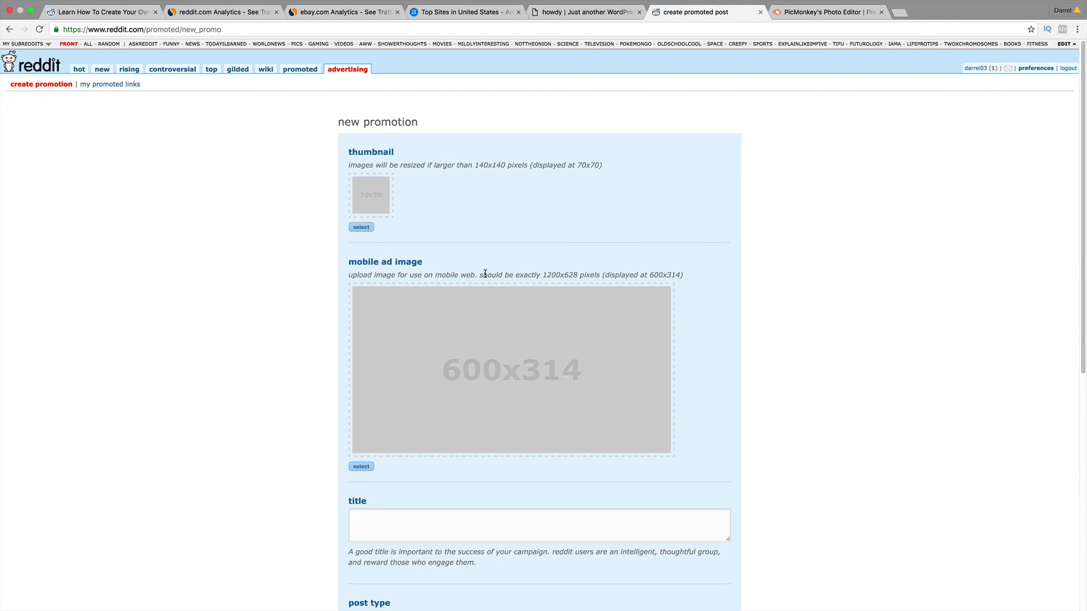
drag(482, 275, 600, 275)
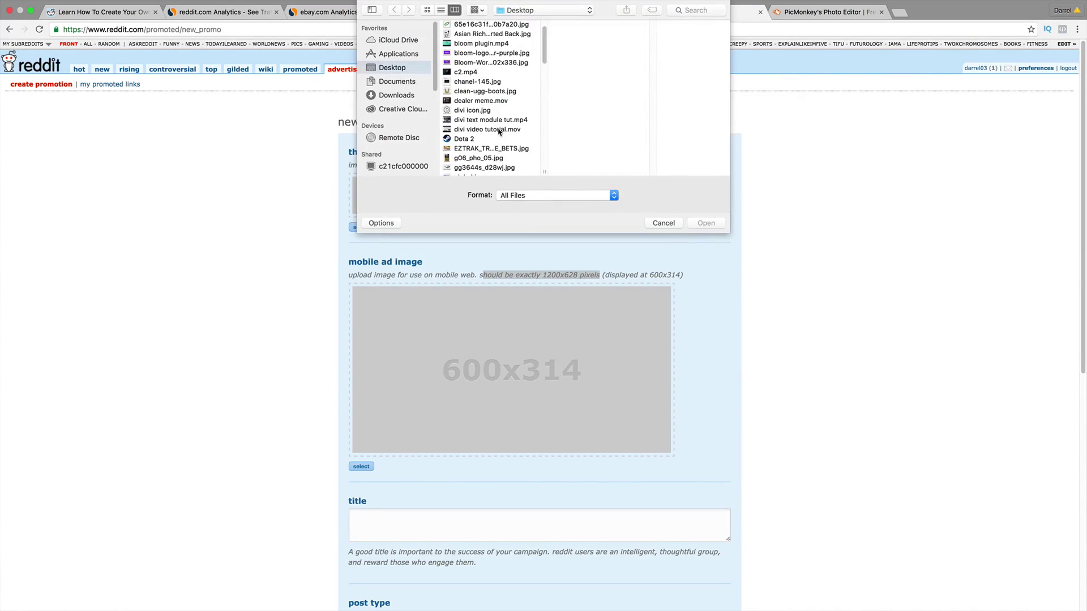
click(498, 111)
click(707, 223)
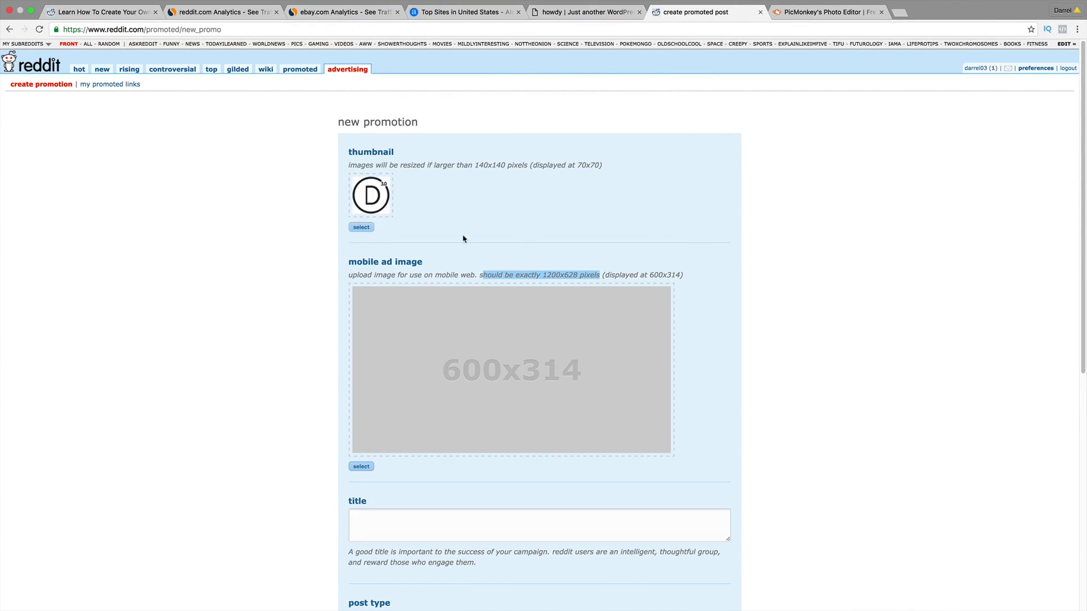
scroll(395, 221, down, 4)
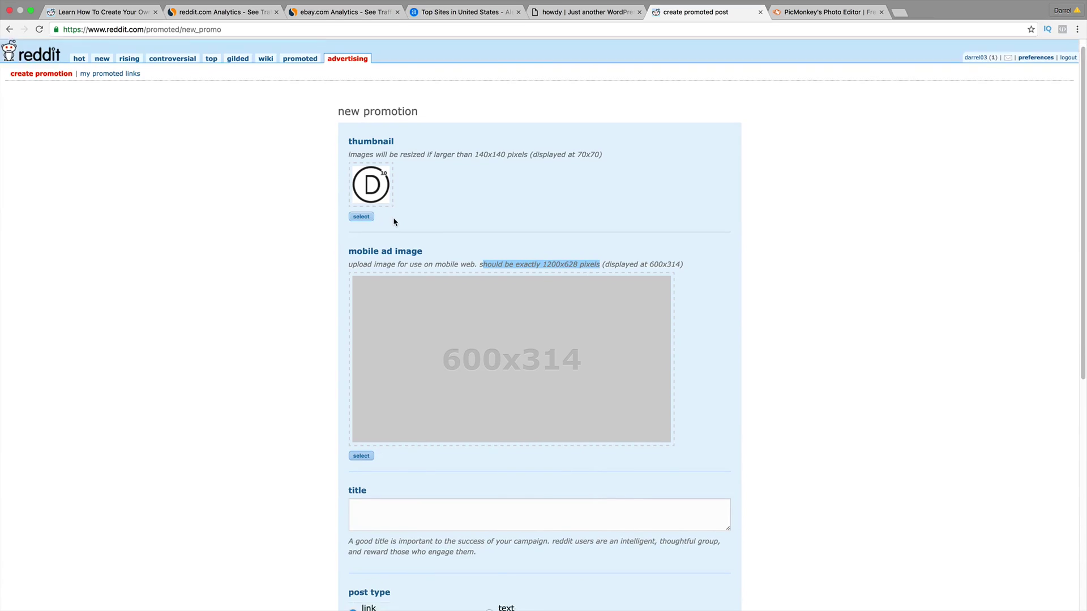
Step: Enter 'How to make a wordpress website' as the promotion title
click(457, 405)
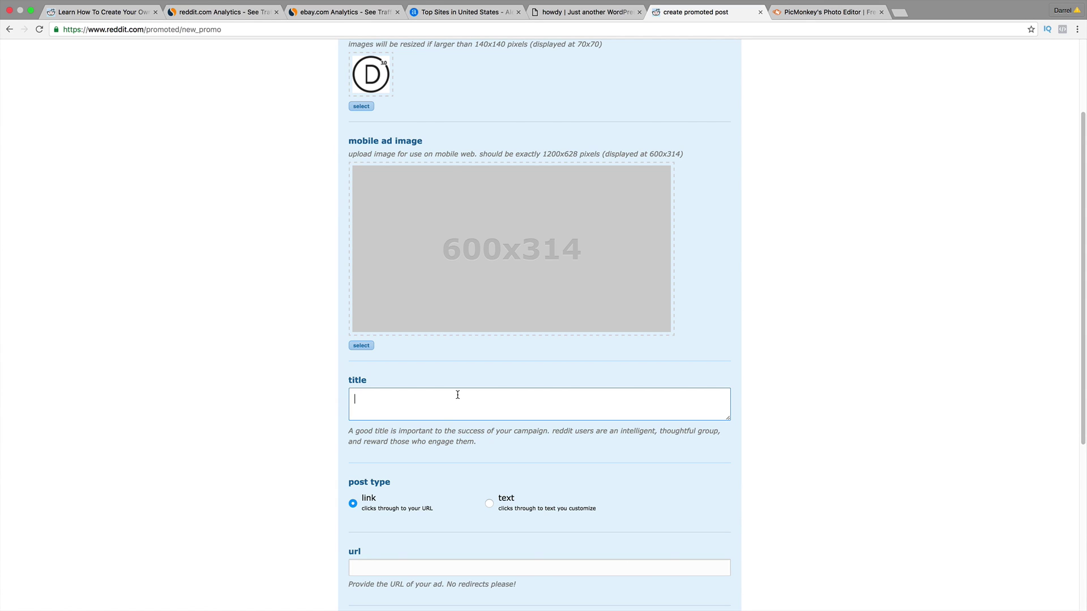
text(How to make a wordpress website)
key(Tab)
scroll(452, 402, down, 2)
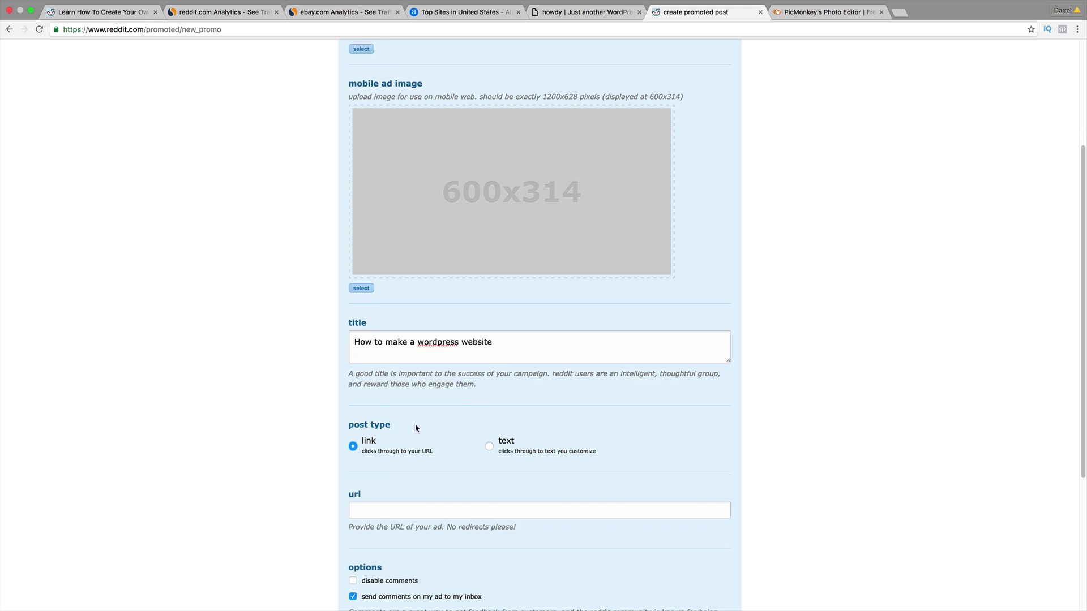
Step: Fill the destination URL with the creator's website from the suggested addresses
scroll(416, 430, down, 1)
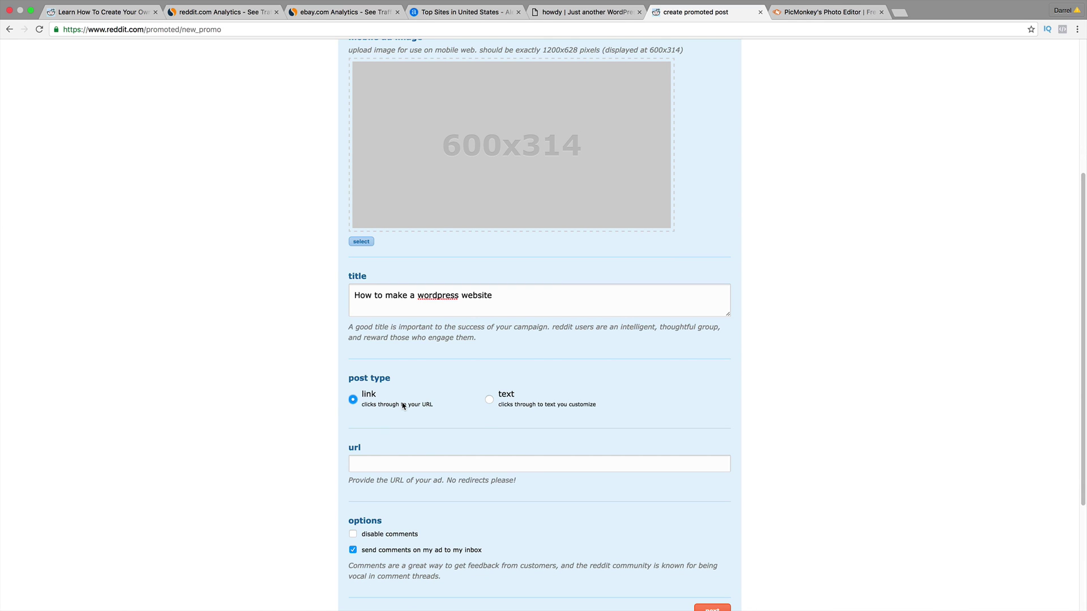
click(400, 461)
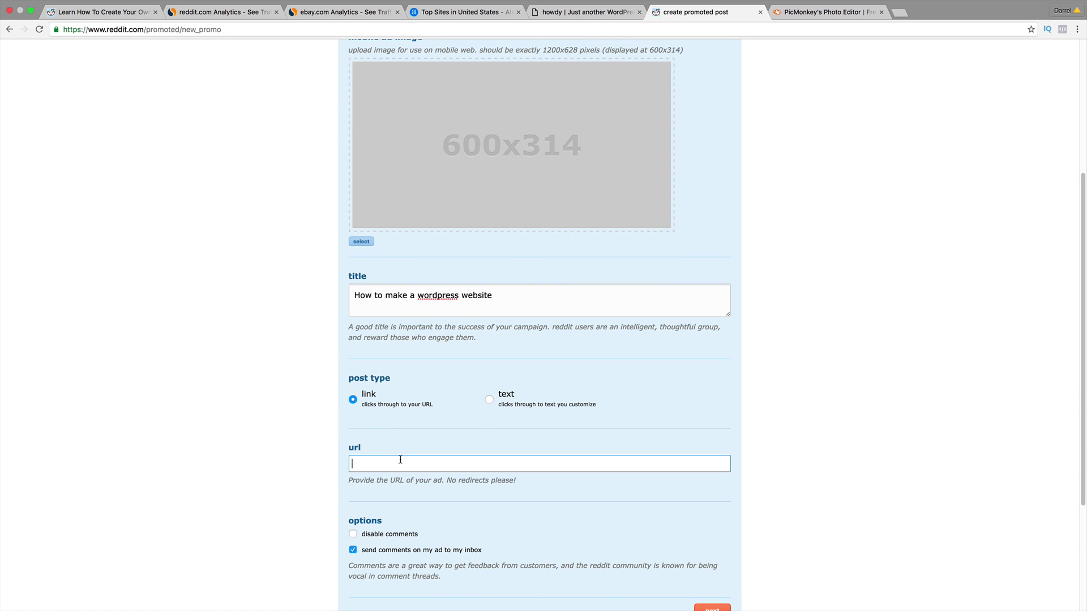
text(www.)
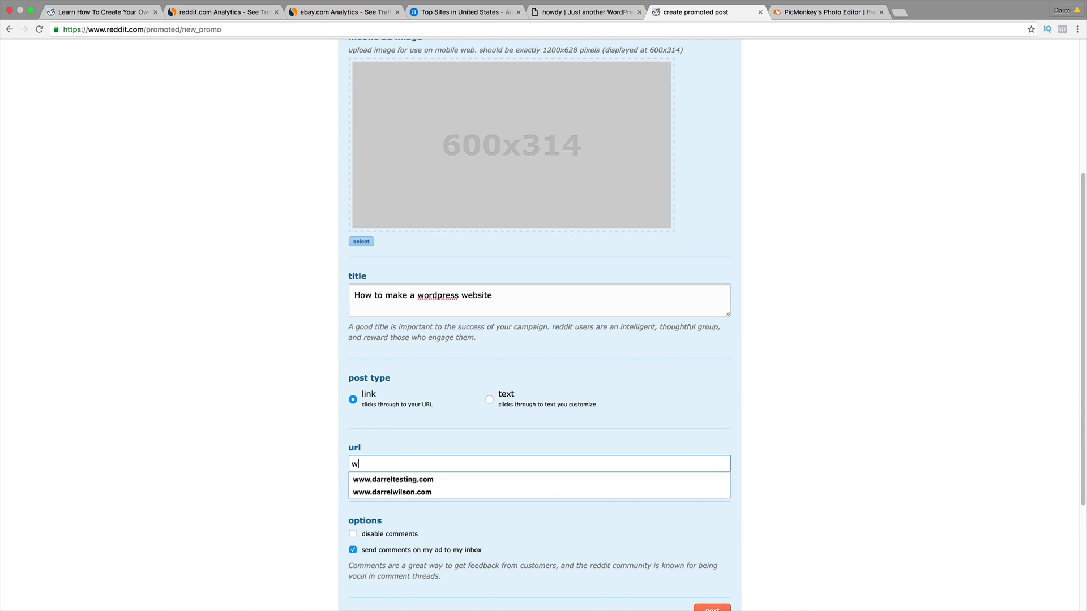
key(Down)
key(Down)
key(Return)
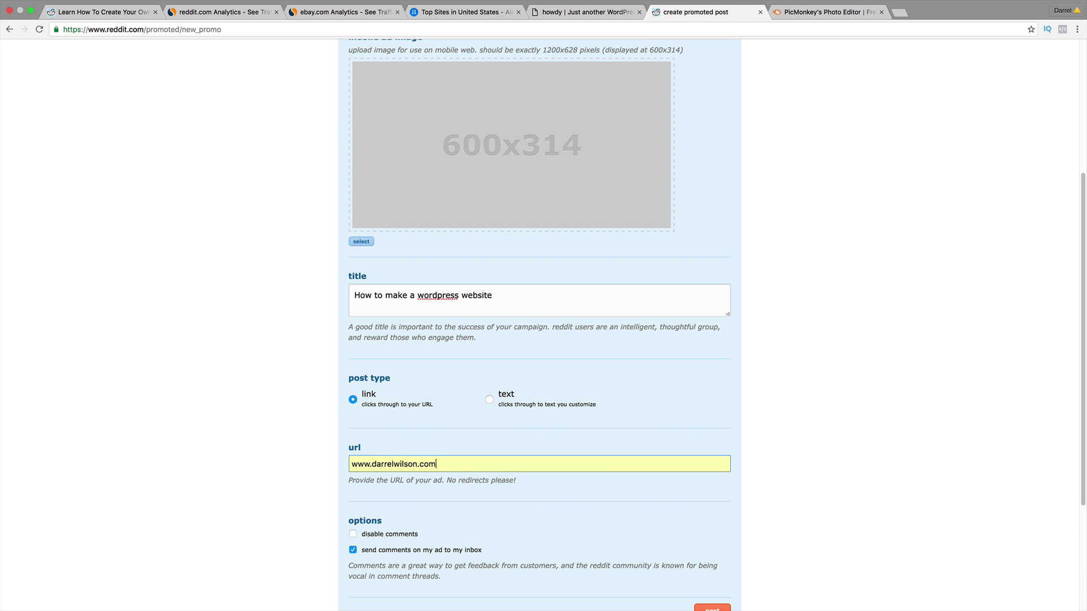
Step: Set the post type to link and submit the ad creative
click(489, 400)
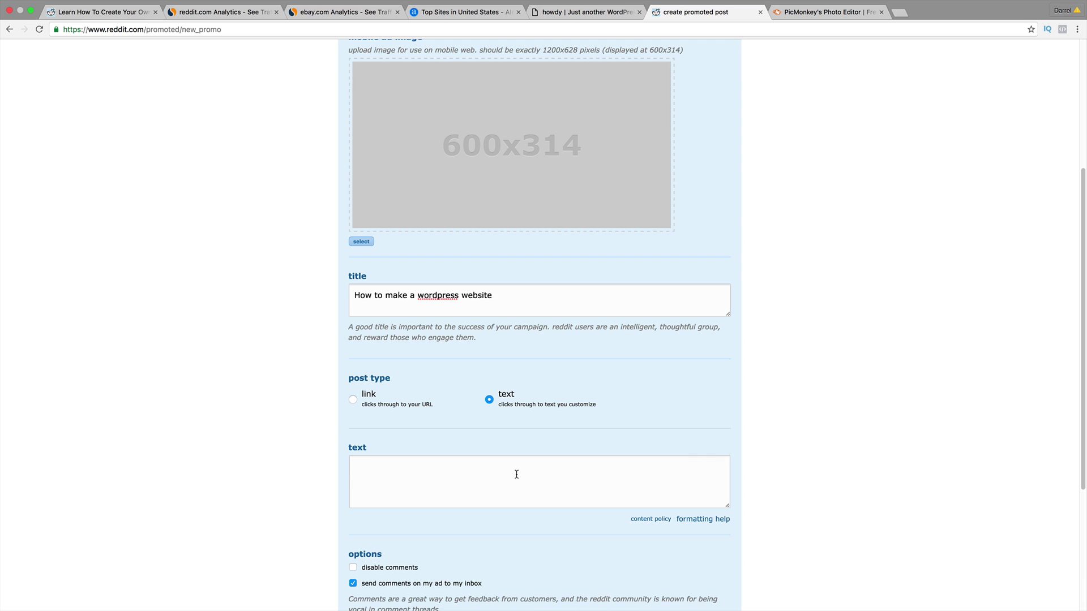
click(353, 401)
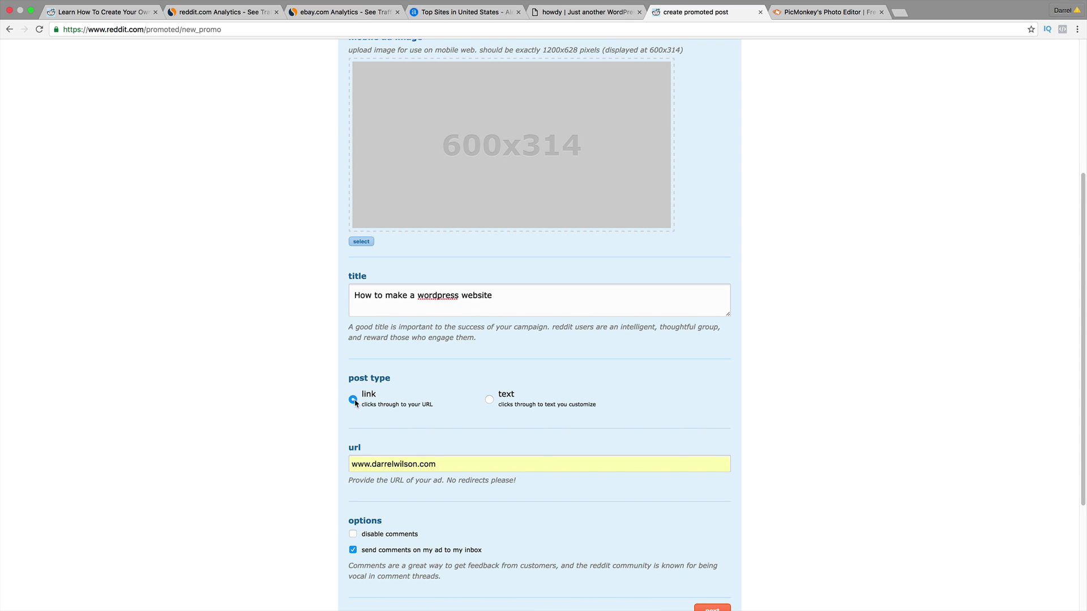
scroll(357, 410, down, 2)
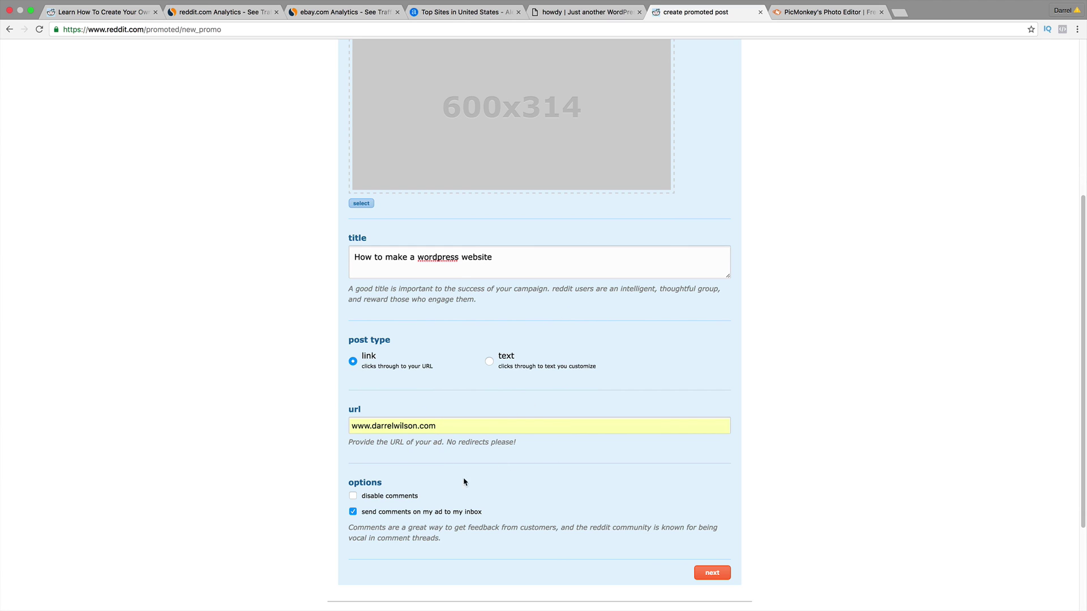
scroll(465, 354, up, 2)
scroll(465, 354, up, 3)
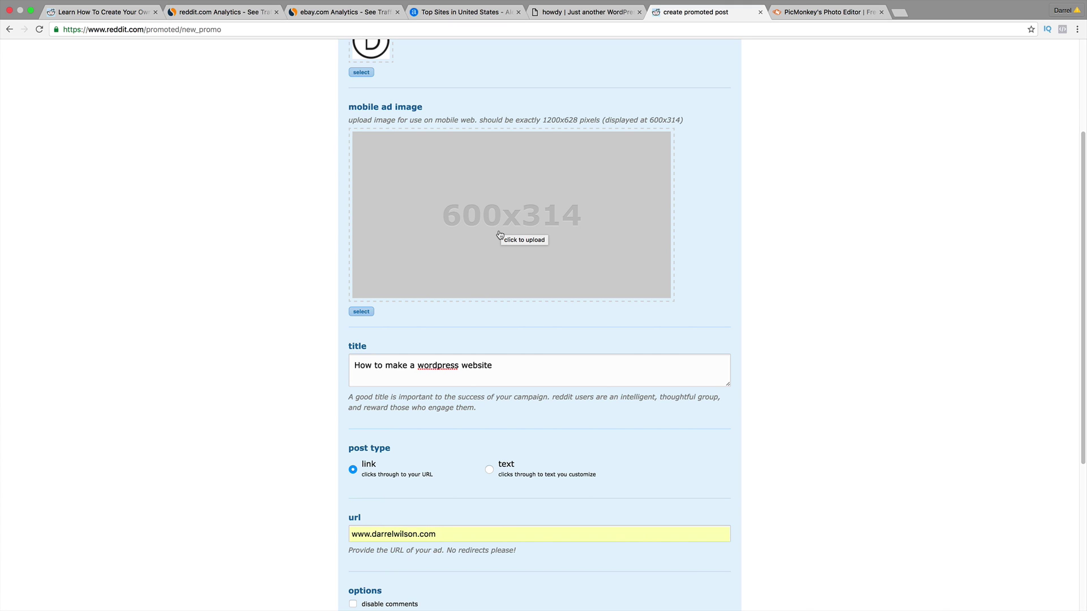
scroll(570, 260, down, 3)
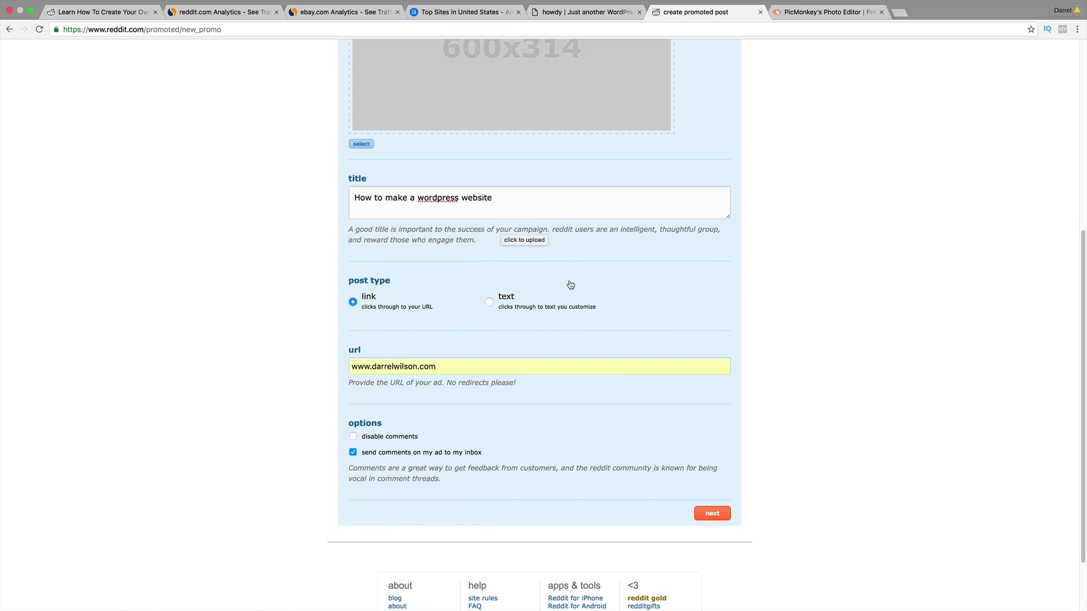
click(709, 508)
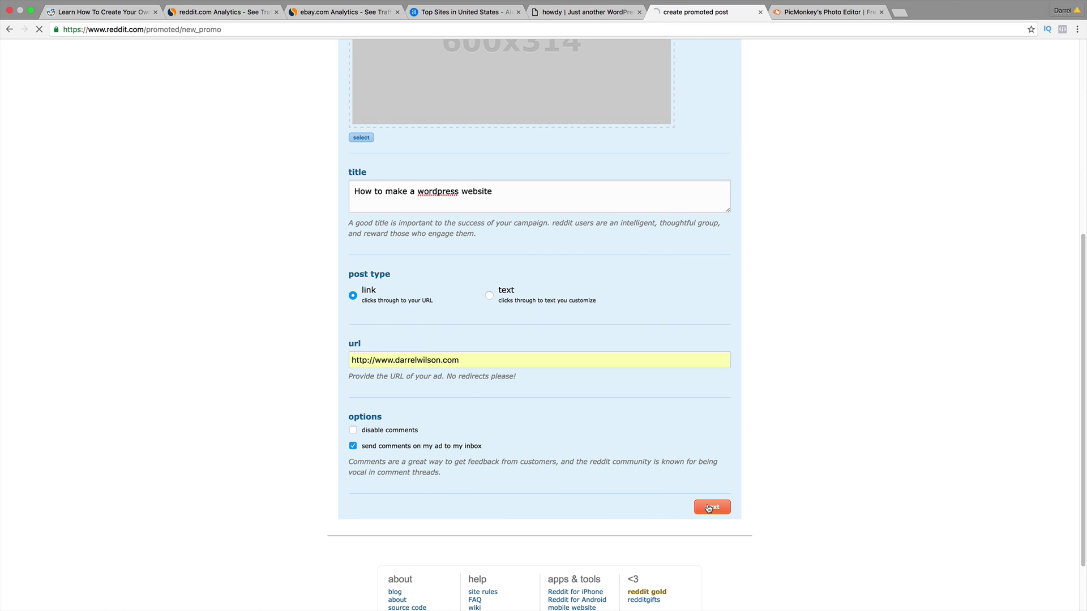
Step: Choose the technology subreddit collection as the audience, after briefly trying sports and fitness
scroll(702, 475, down, 2)
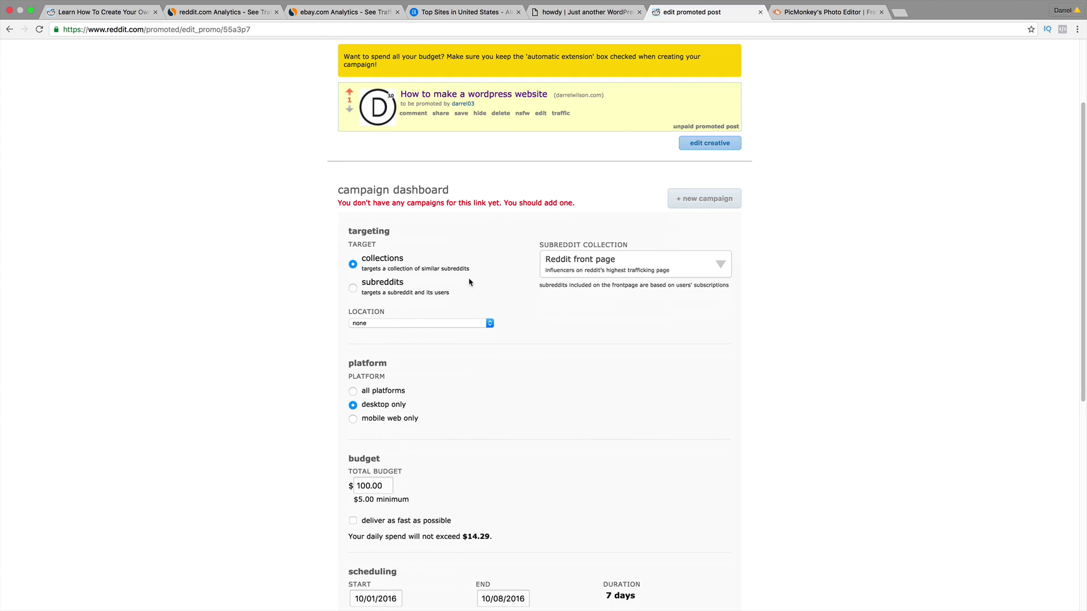
click(589, 270)
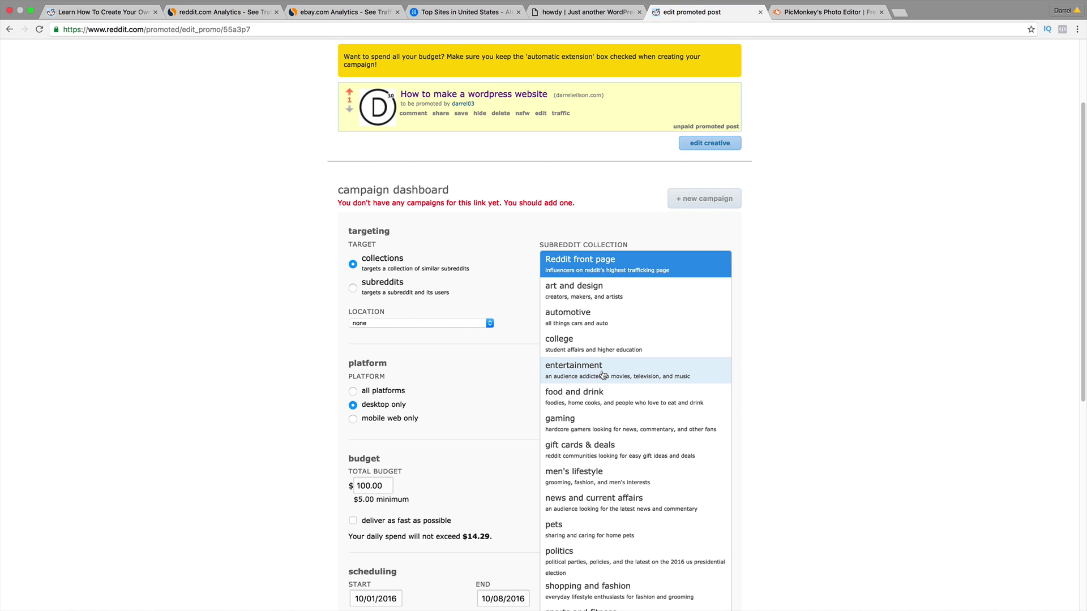
click(275, 359)
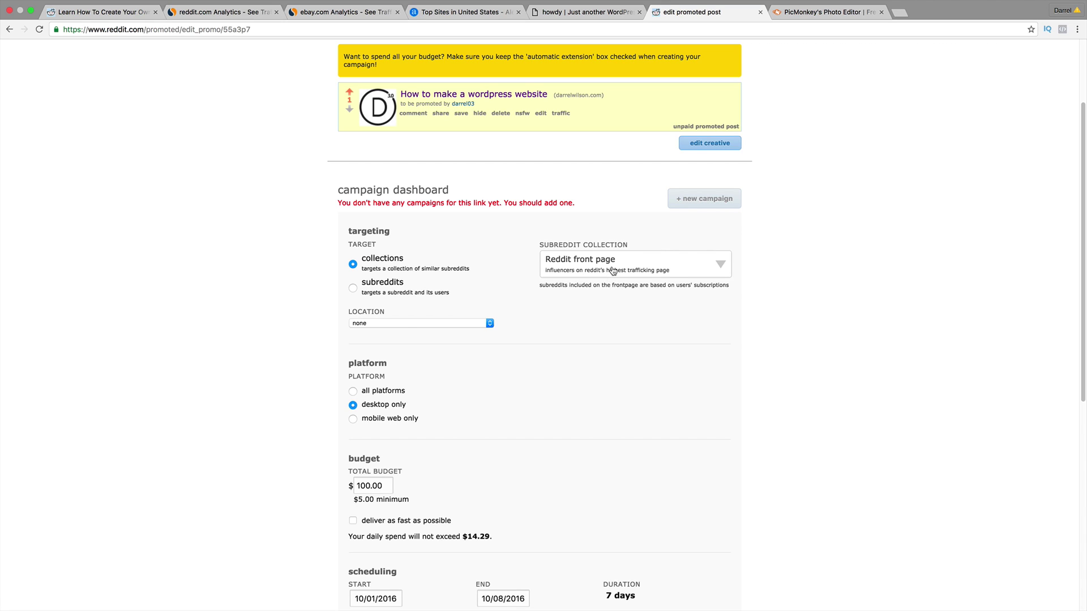
click(613, 276)
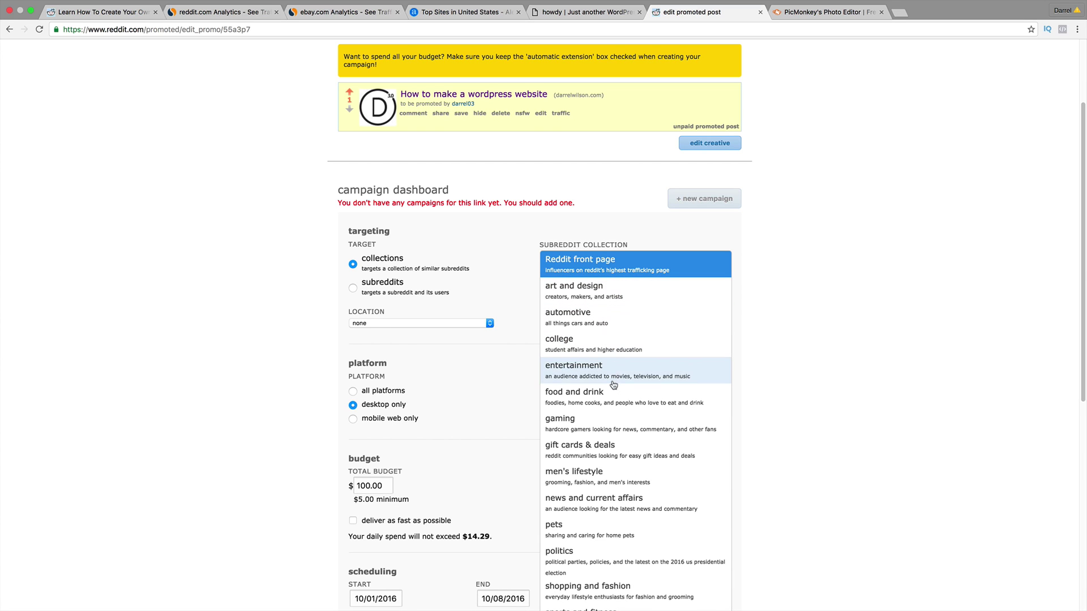
scroll(617, 474, down, 2)
scroll(617, 474, down, 2)
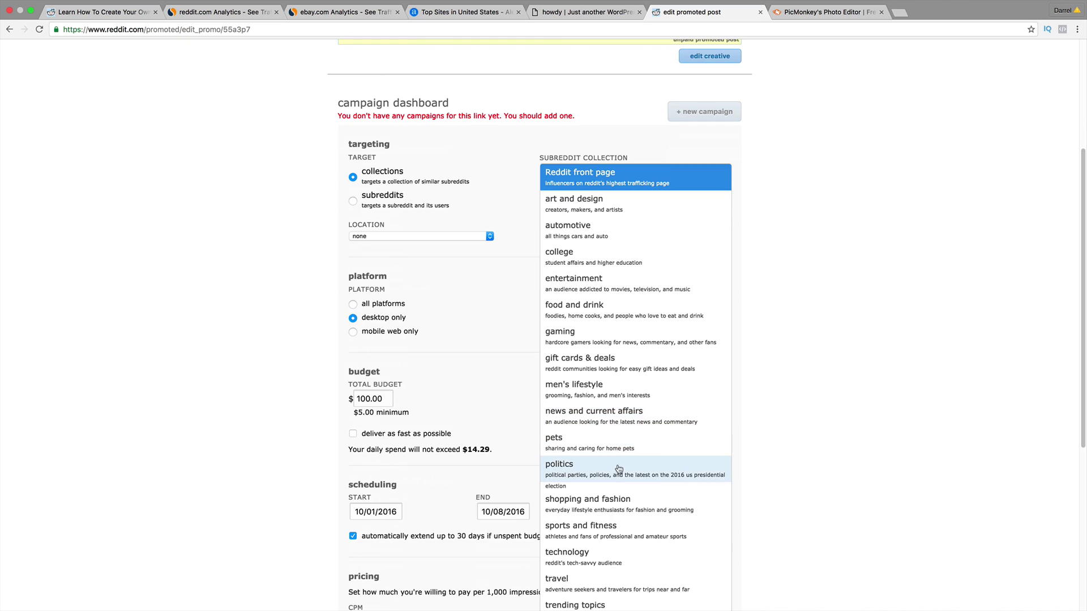
click(620, 538)
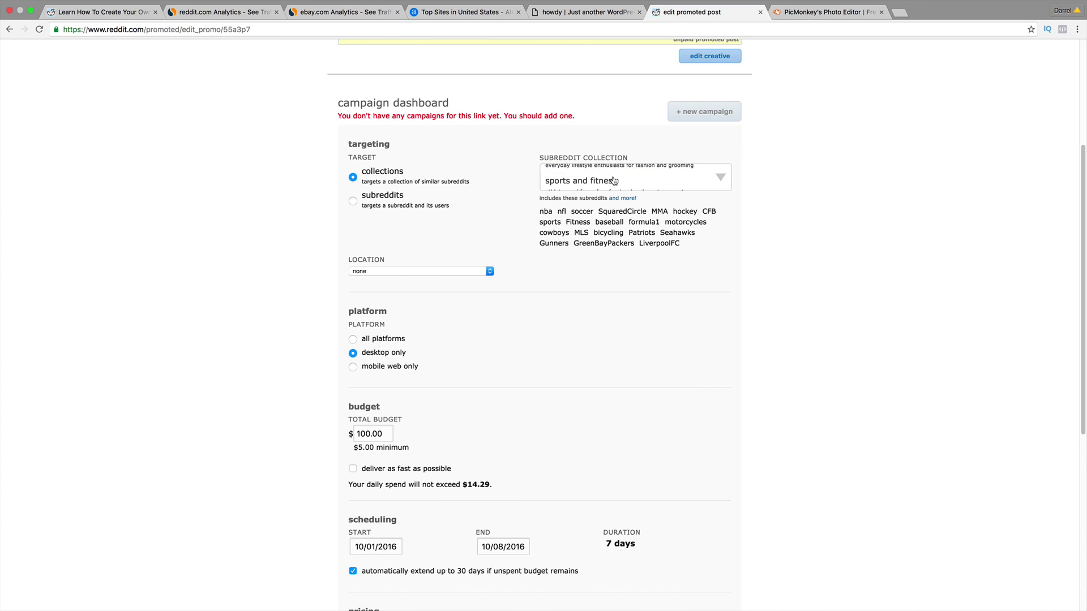
click(614, 181)
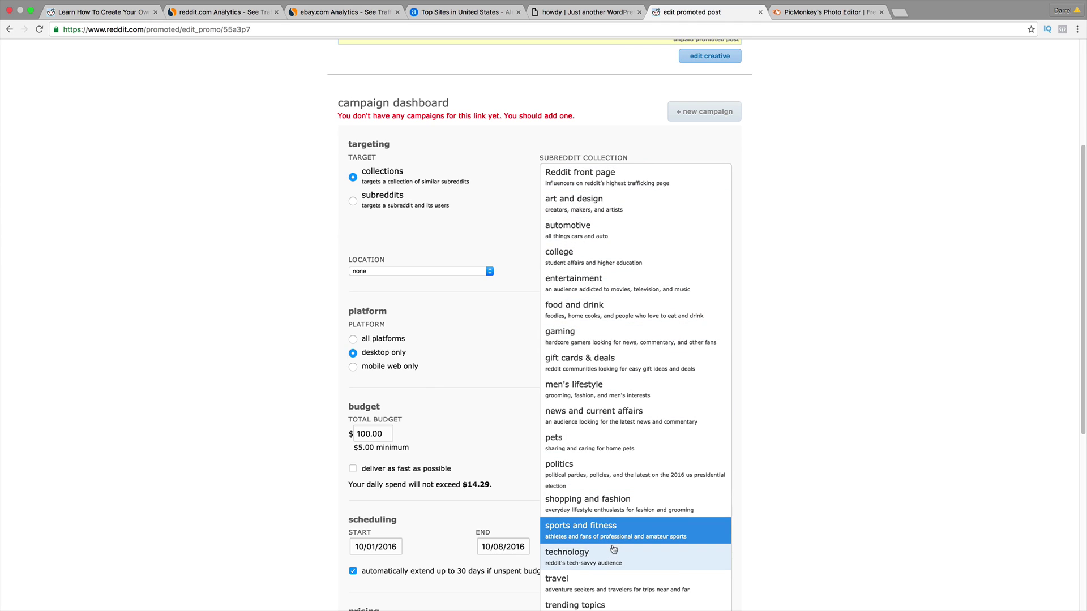
click(613, 550)
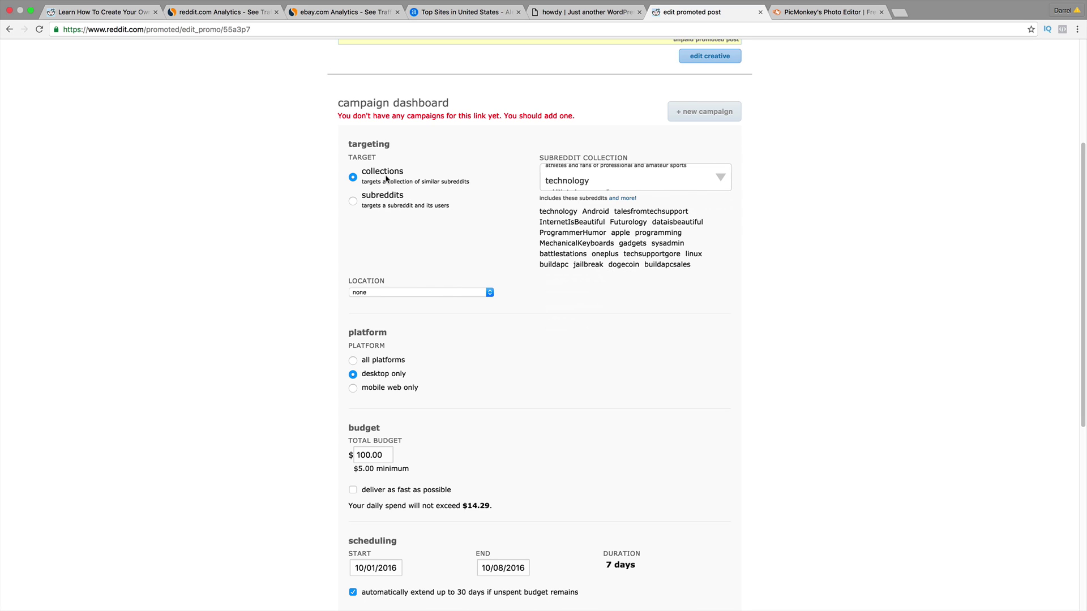
Step: Switch to individual subreddit targeting, search 'wordpress', then replace the search with 'body'
click(354, 202)
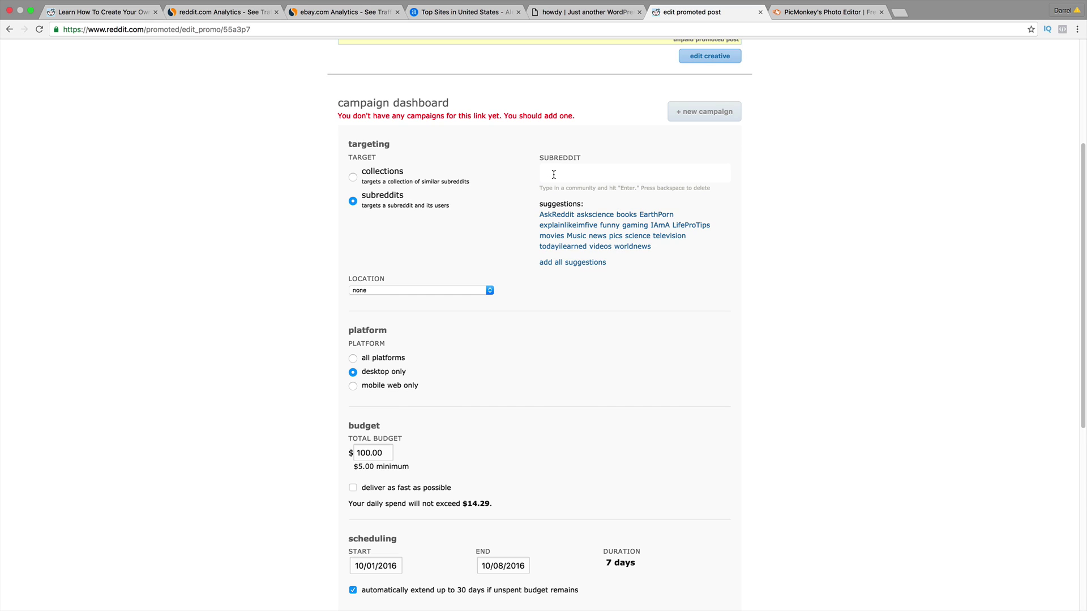
text(wordpress)
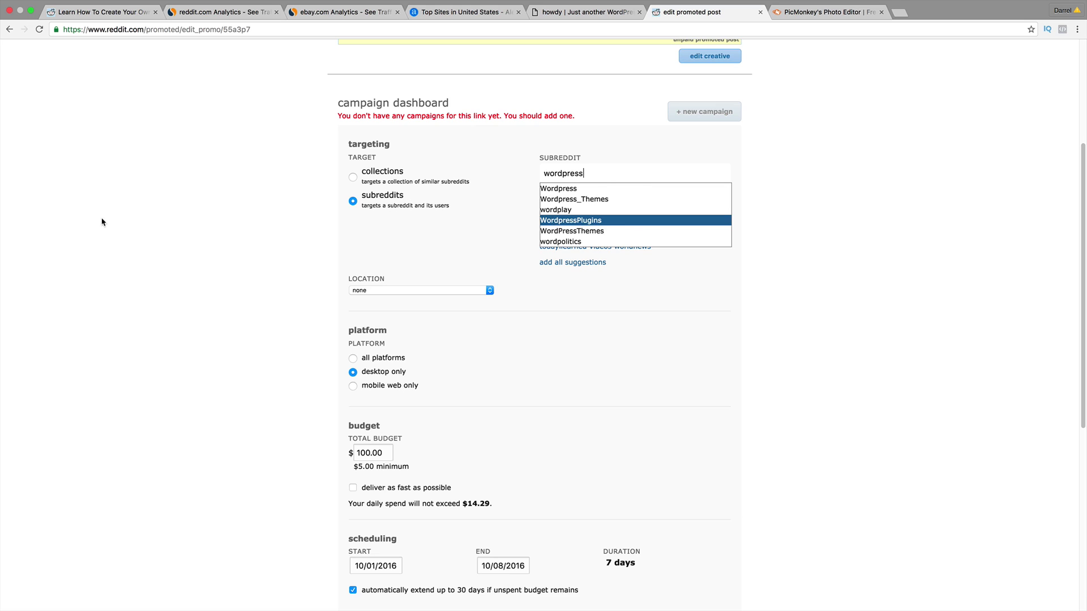
click(130, 221)
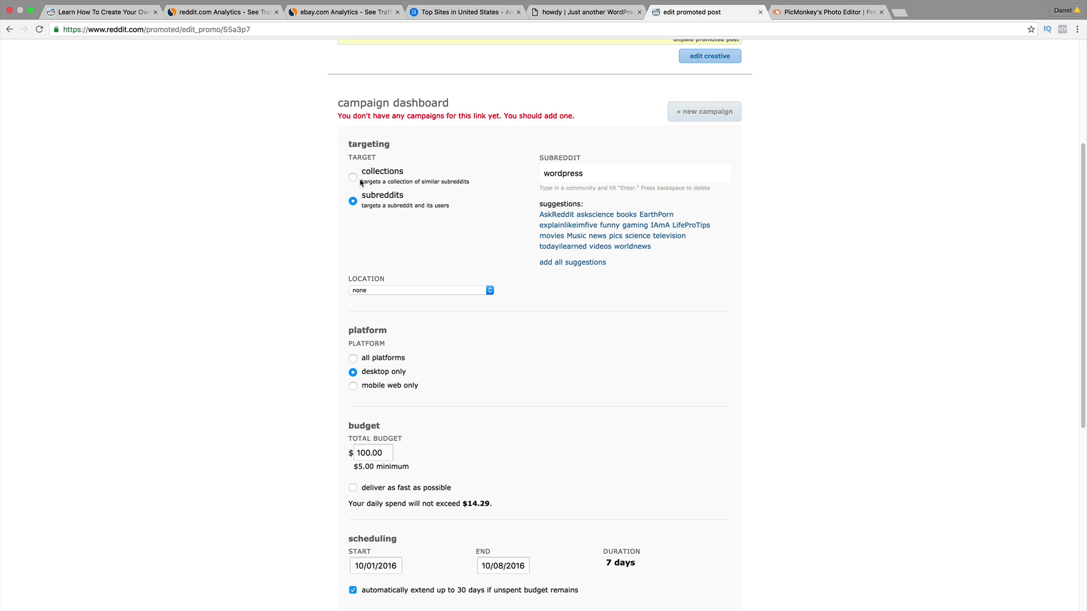
double_click(568, 175)
click(568, 175)
double_click(568, 175)
text(body)
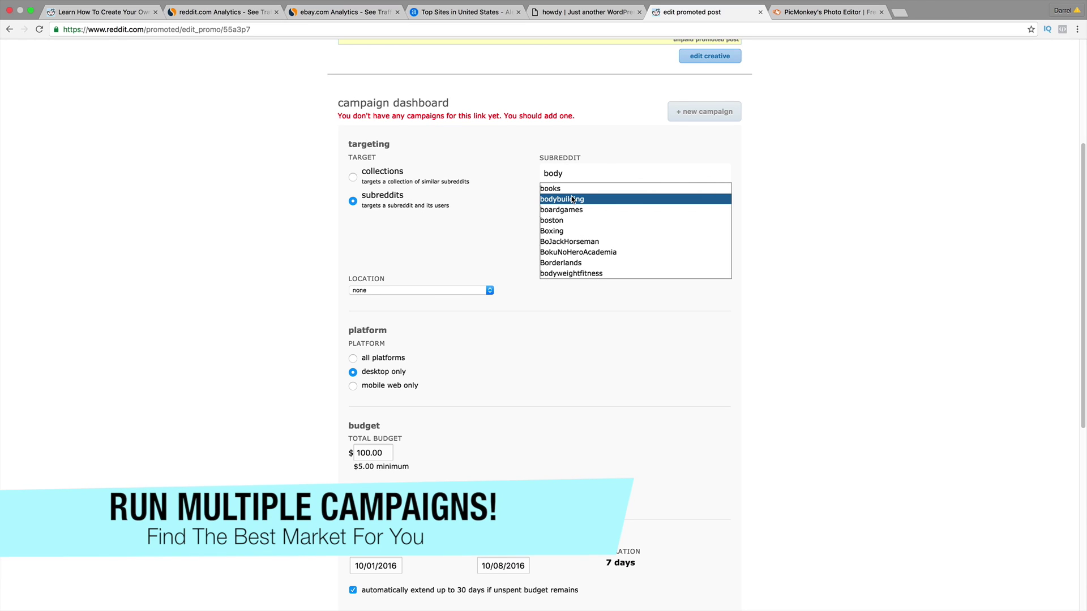
Step: Set location targeting to United States, California, Los Angeles, CA
click(446, 291)
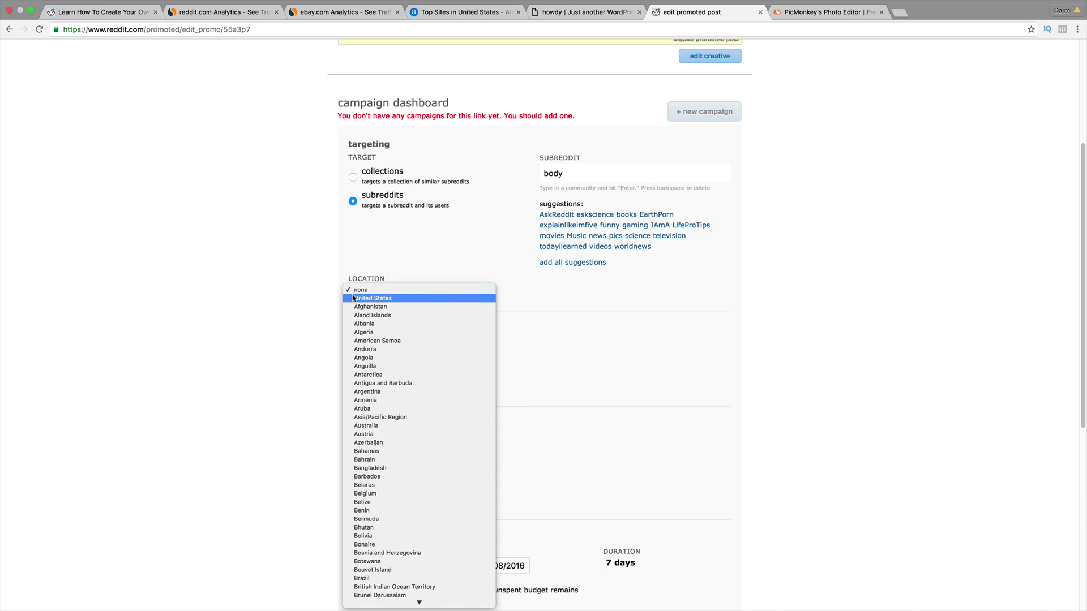
click(293, 302)
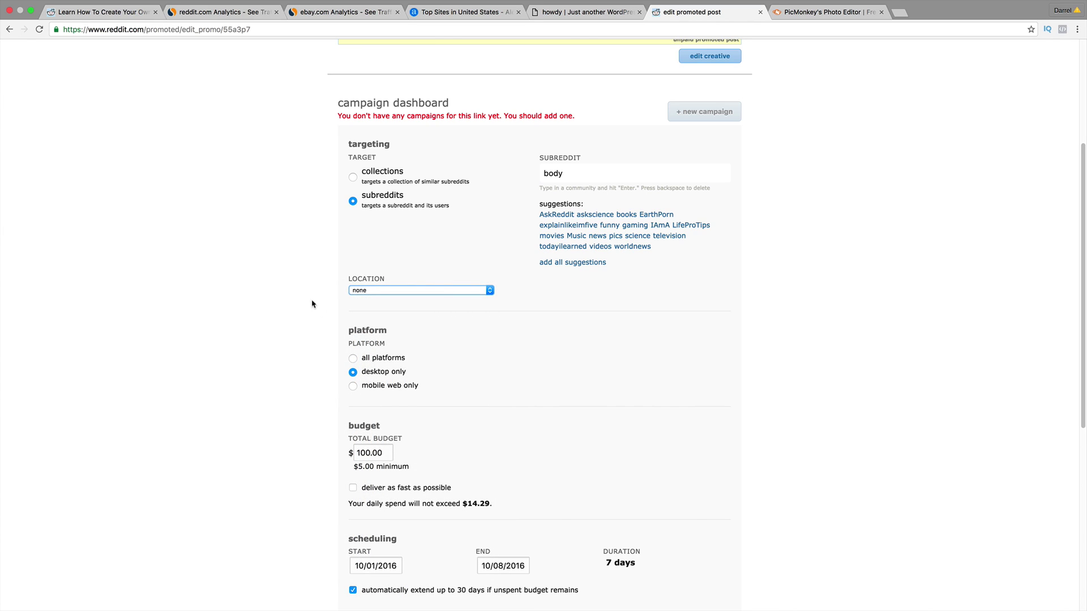
click(362, 290)
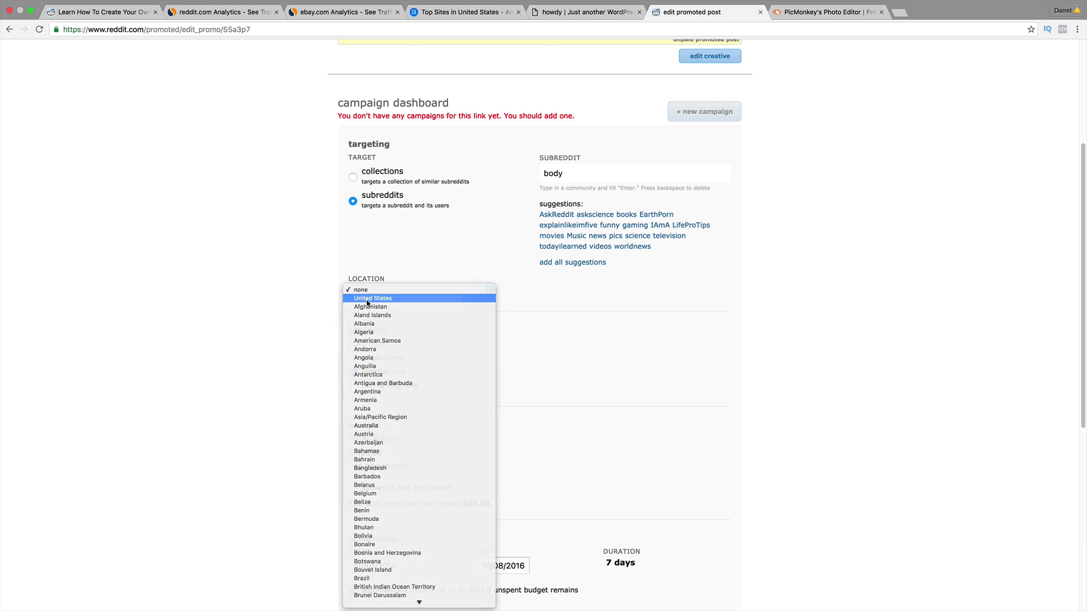
click(363, 299)
click(355, 301)
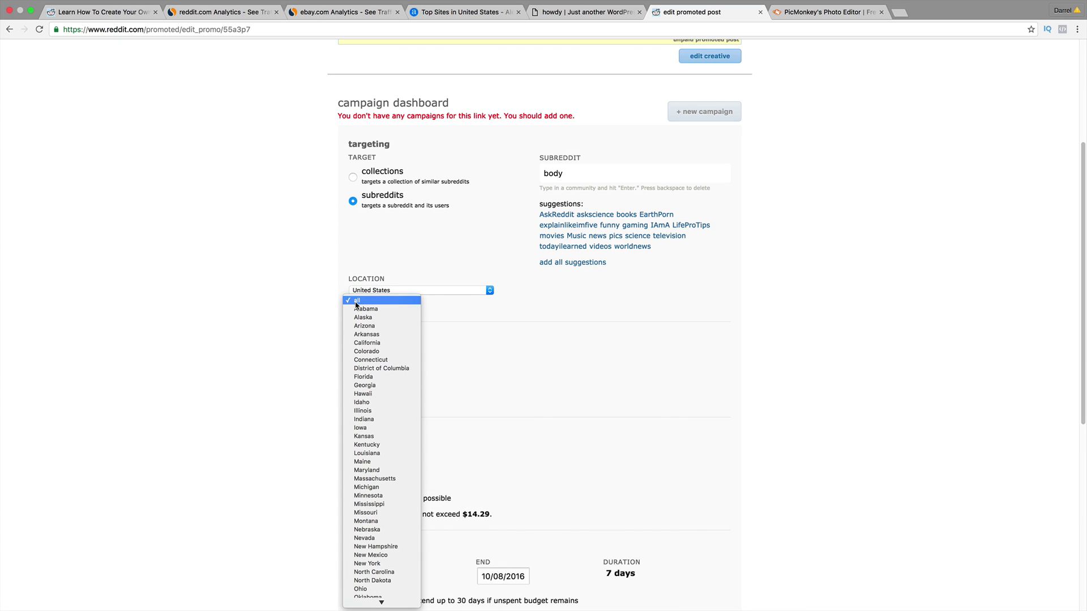
click(365, 342)
click(364, 313)
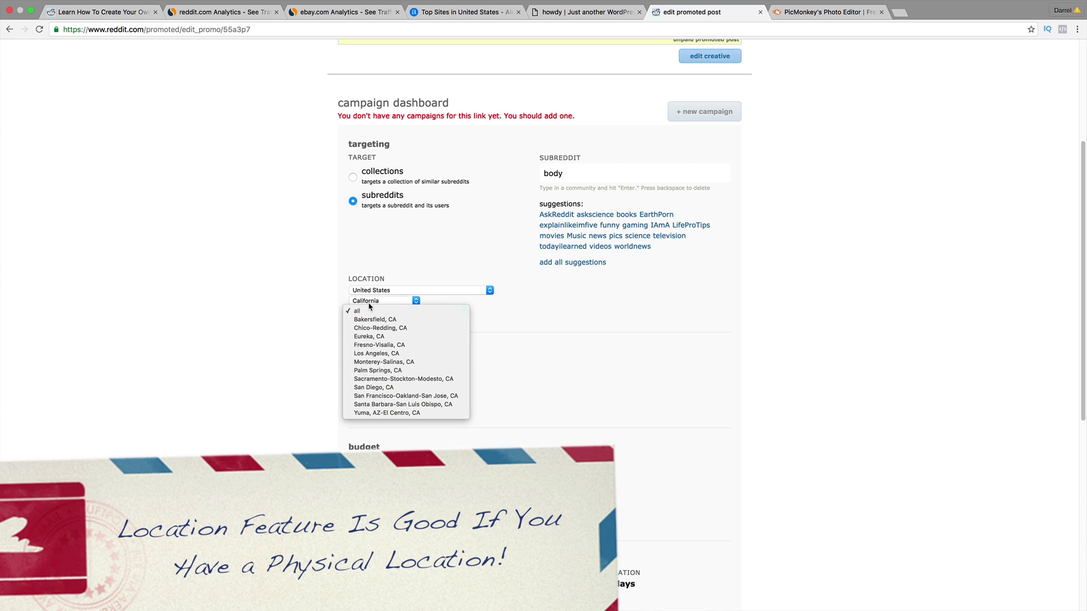
click(371, 306)
click(371, 302)
click(371, 300)
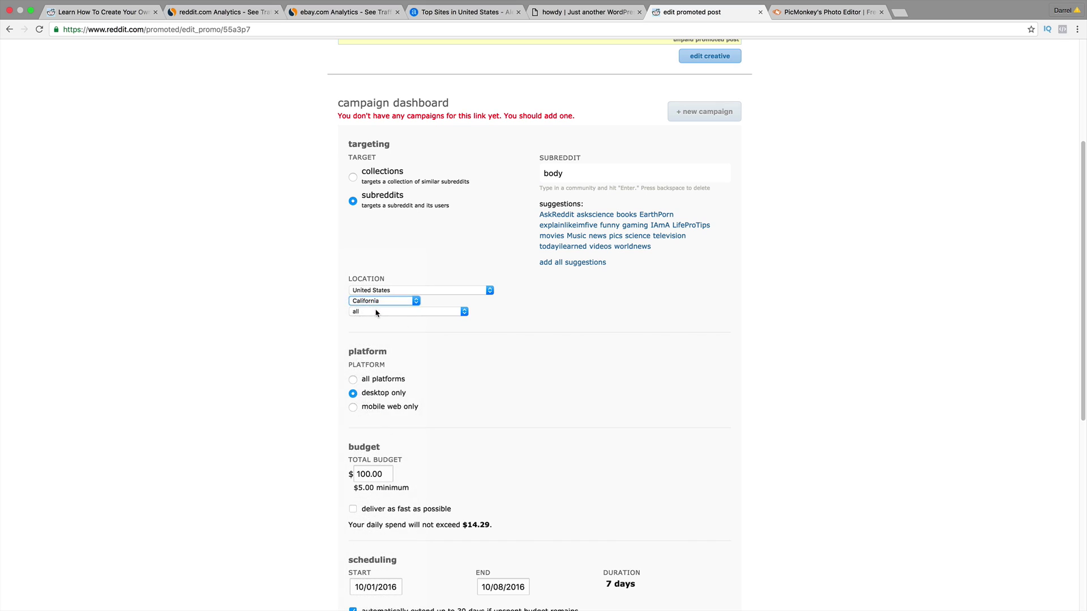
click(378, 312)
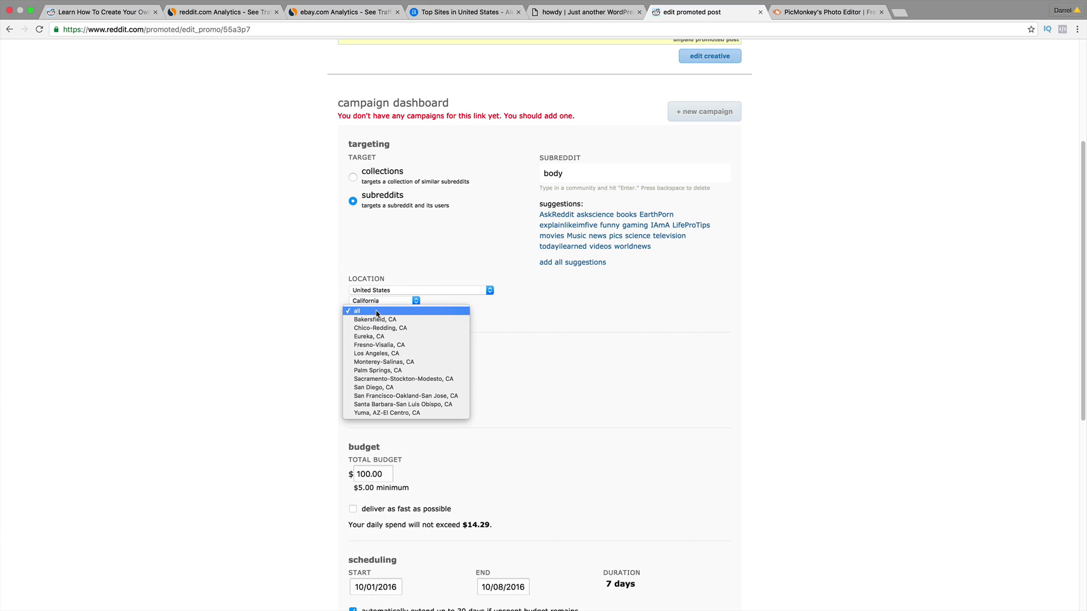
click(395, 353)
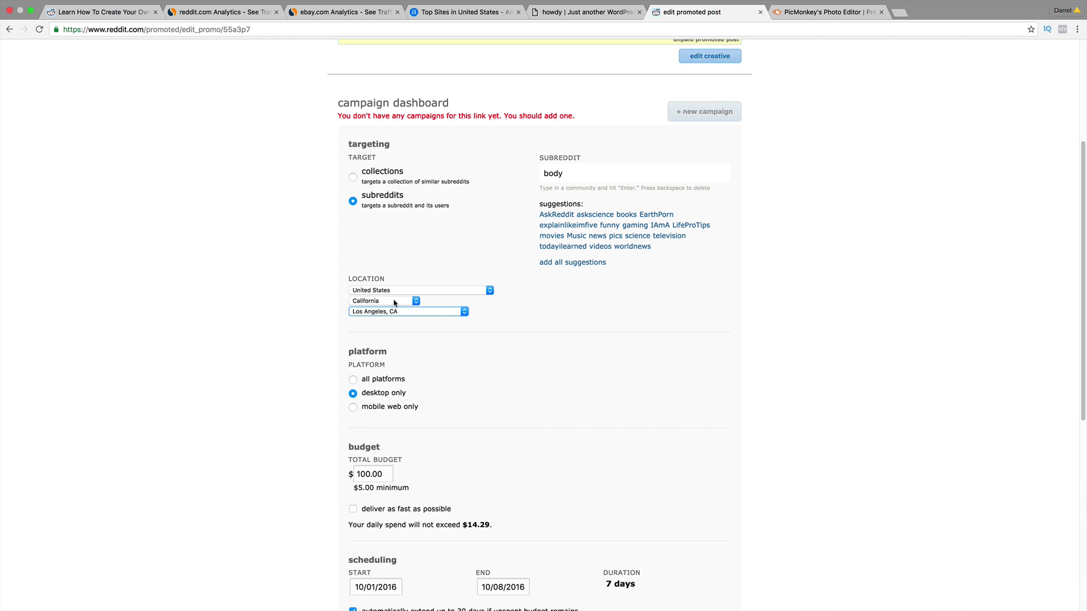
scroll(394, 338, down, 1)
scroll(393, 338, down, 3)
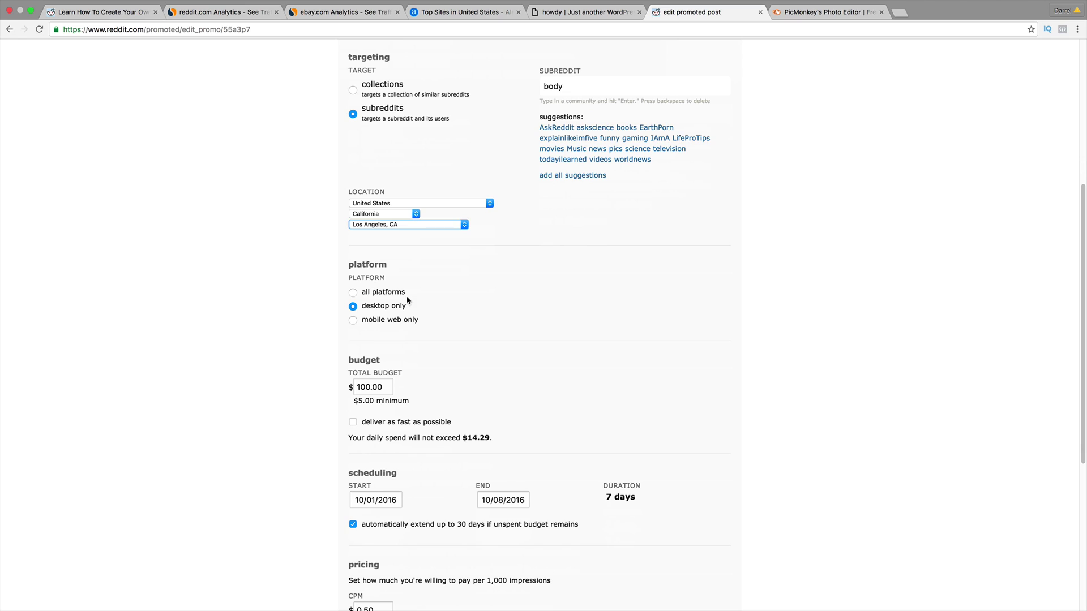
Step: Change the total budget to 20, giving a $2.86 daily cap over 10/01–10/08/2016
double_click(388, 389)
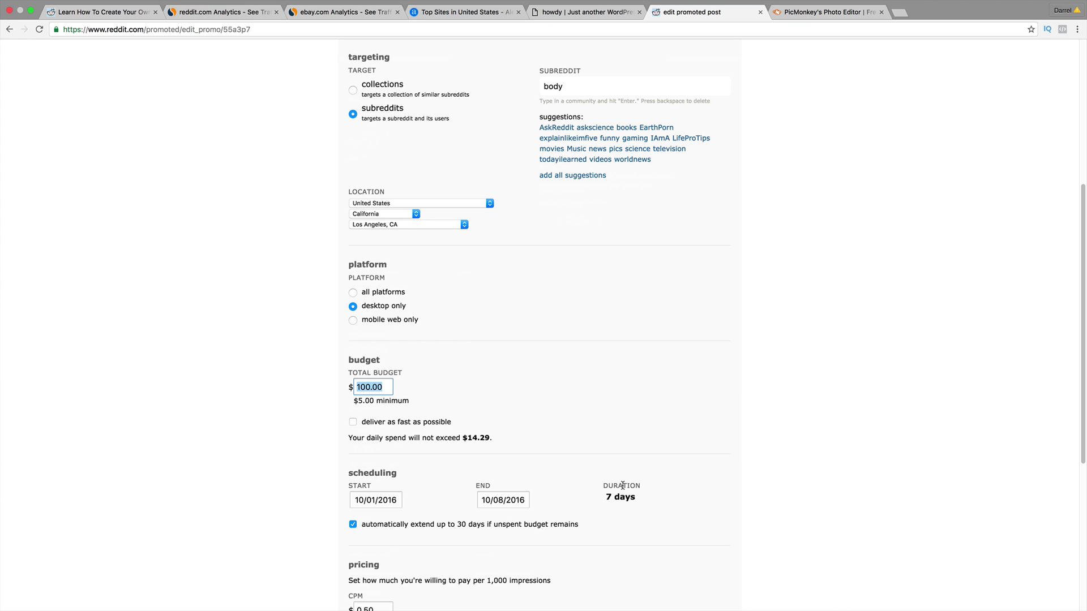
double_click(388, 386)
text(20)
drag(391, 439, 487, 439)
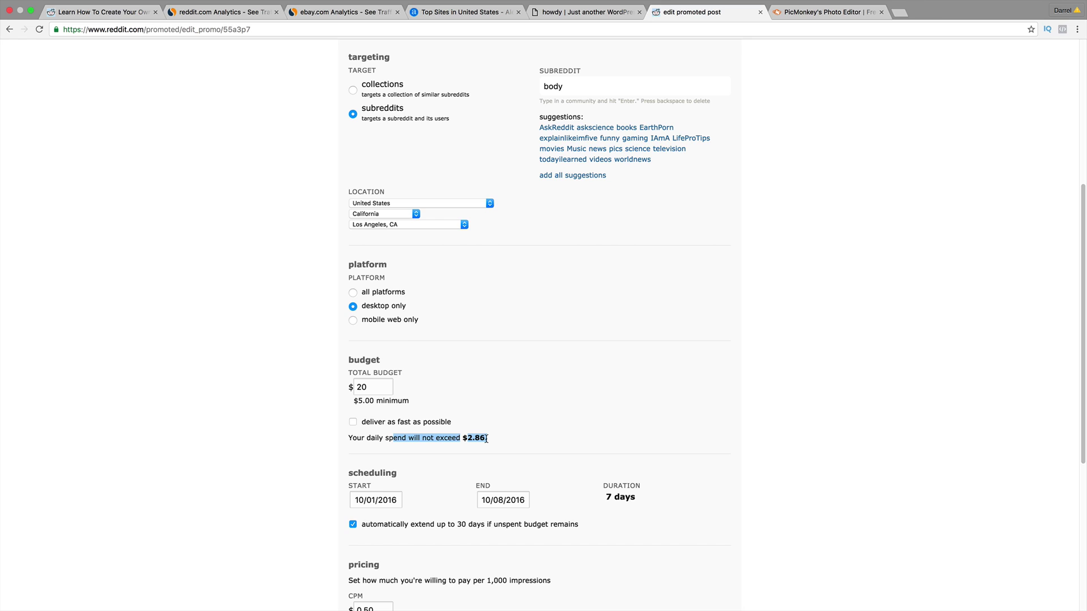
scroll(487, 439, down, 2)
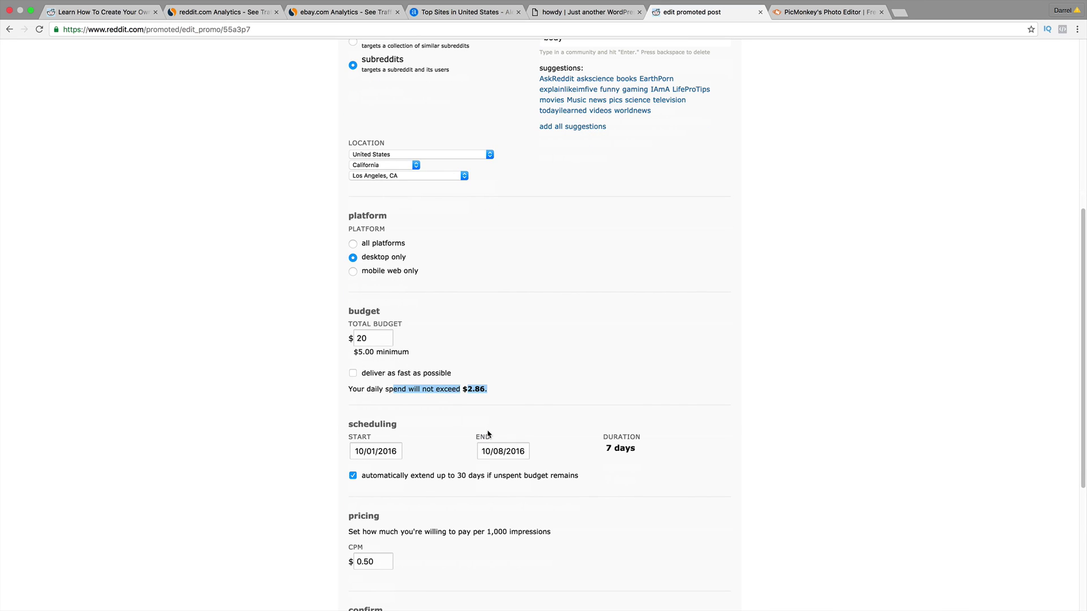
scroll(487, 436, down, 1)
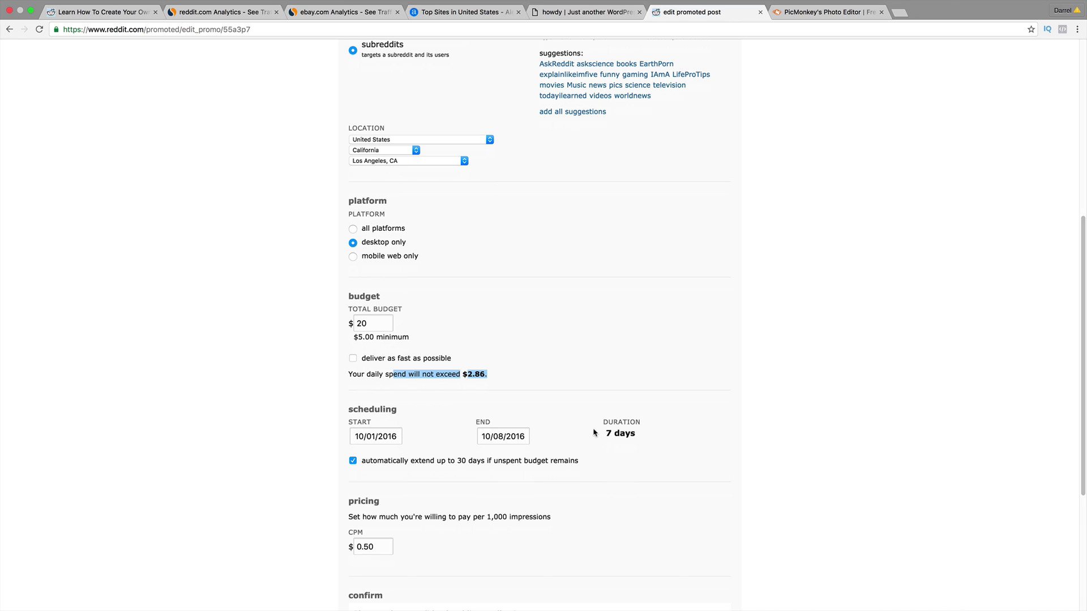
scroll(598, 432, down, 1)
Step: Replace the $0.50 CPM bid with 1.00
scroll(599, 432, down, 4)
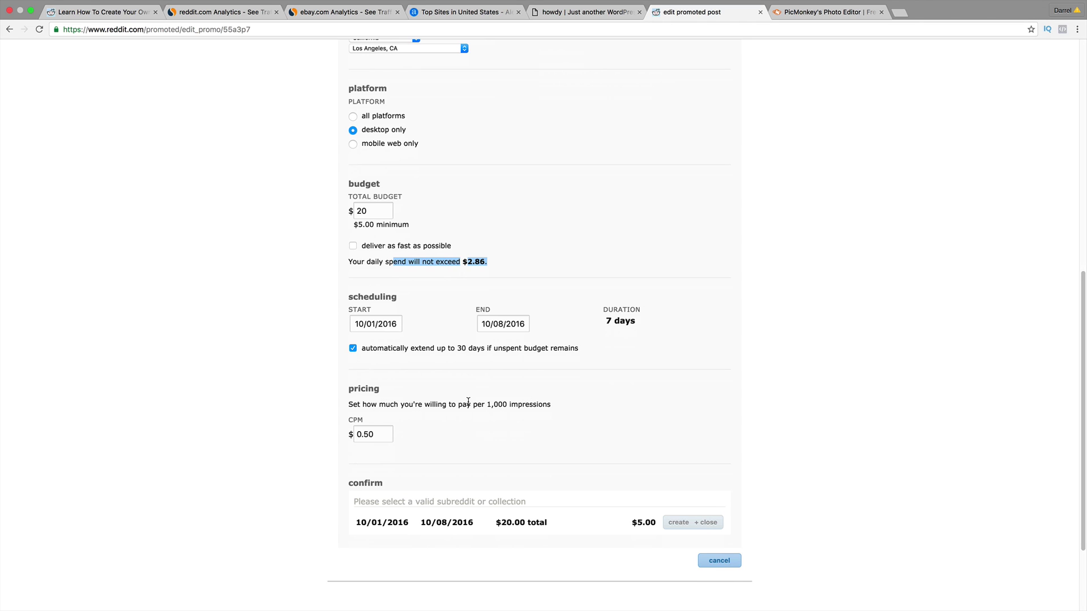
double_click(383, 434)
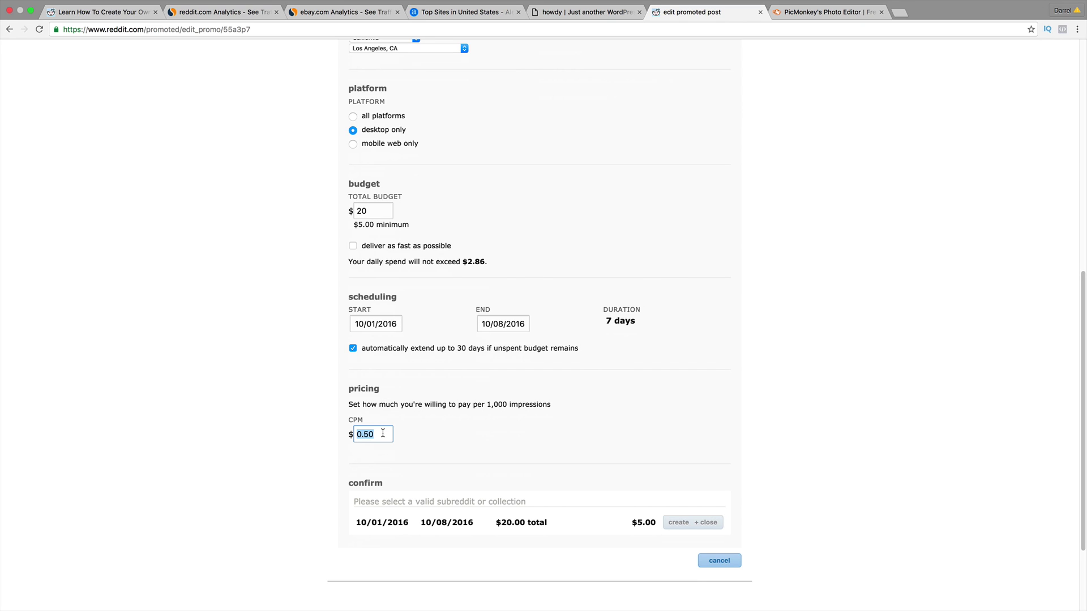
text(1.00)
Step: Review the draft campaign form, then cancel it so the post shows no campaigns
scroll(430, 466, down, 2)
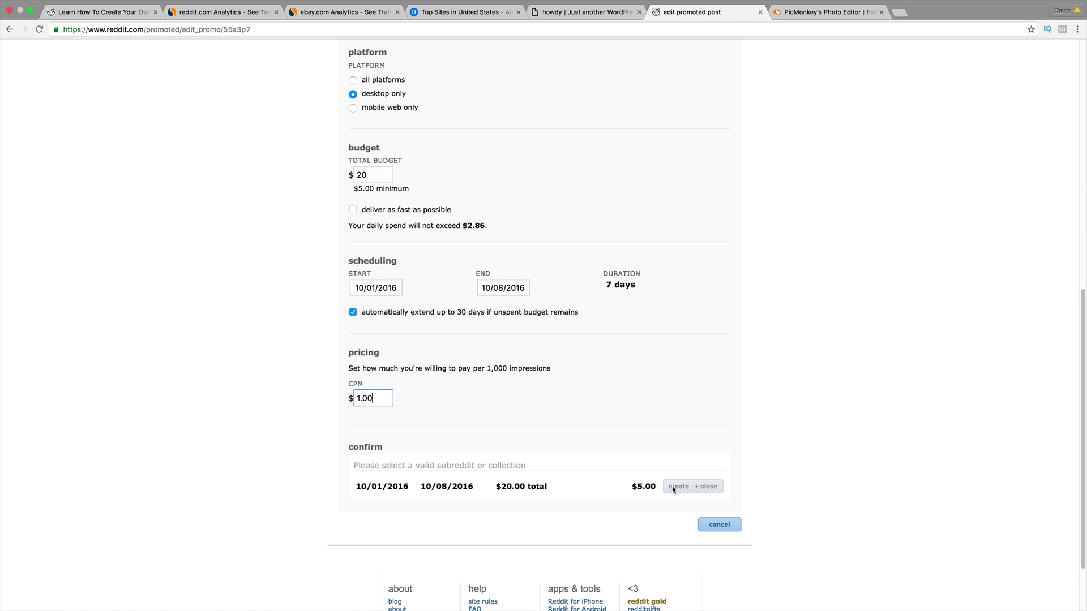
scroll(413, 348, up, 5)
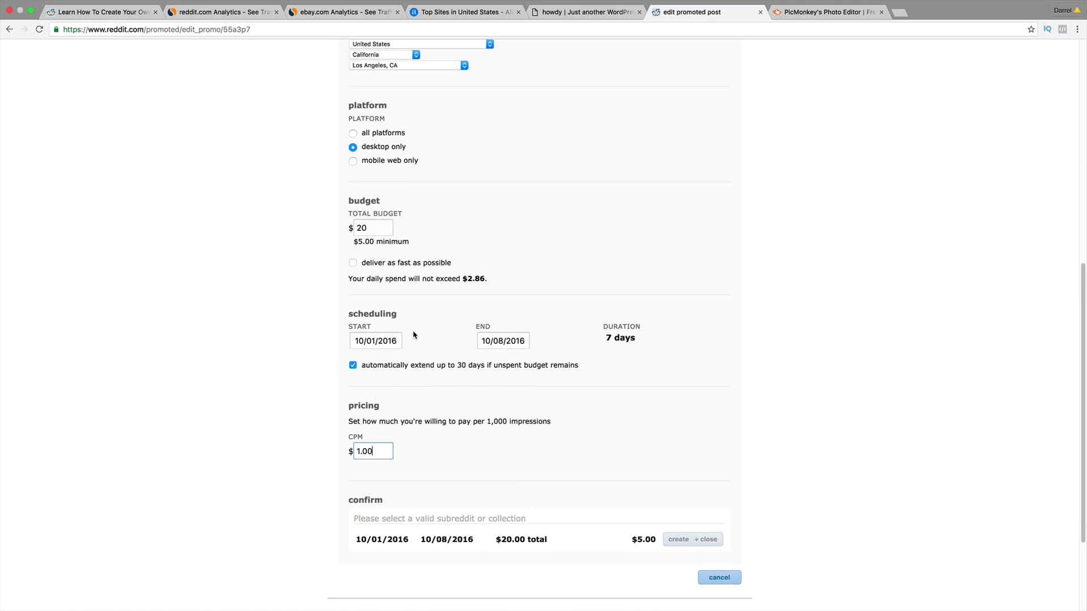
scroll(412, 334, up, 8)
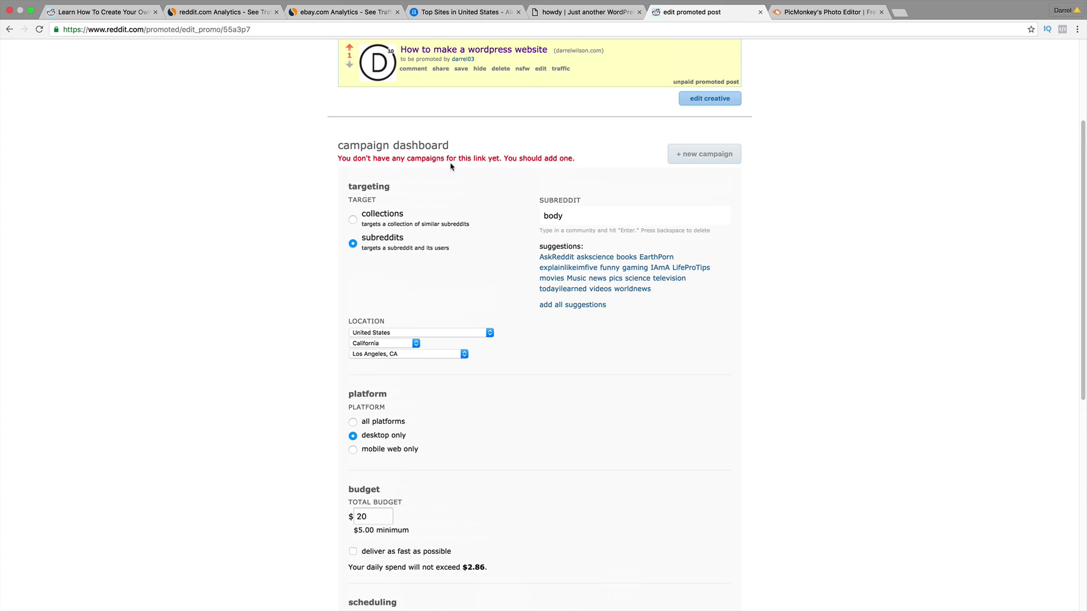
scroll(429, 268, down, 1)
scroll(430, 270, down, 11)
scroll(431, 272, up, 14)
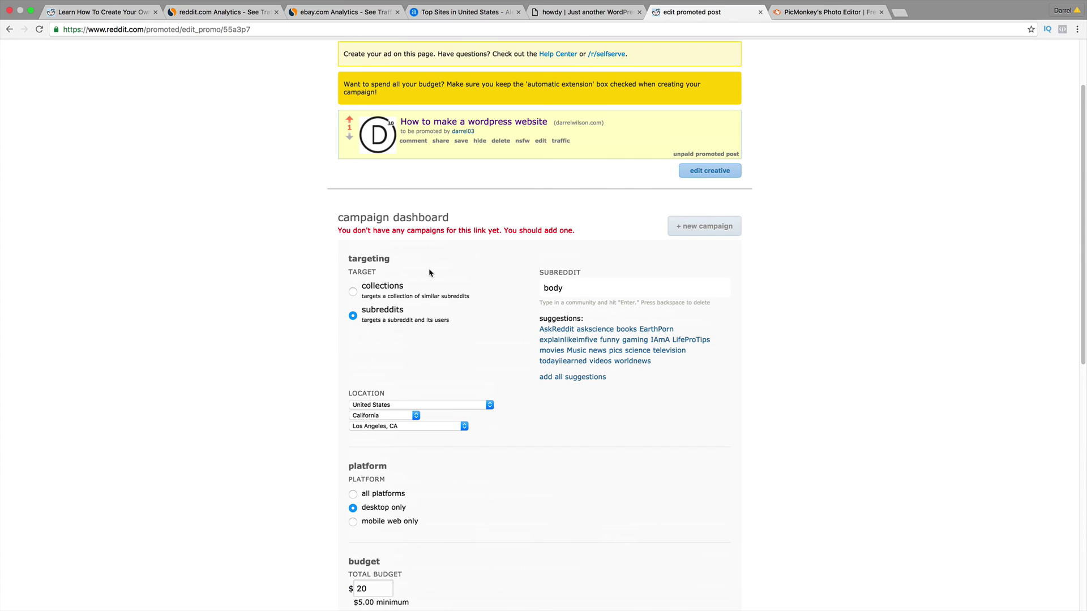
drag(391, 240, 573, 245)
scroll(583, 246, down, 1)
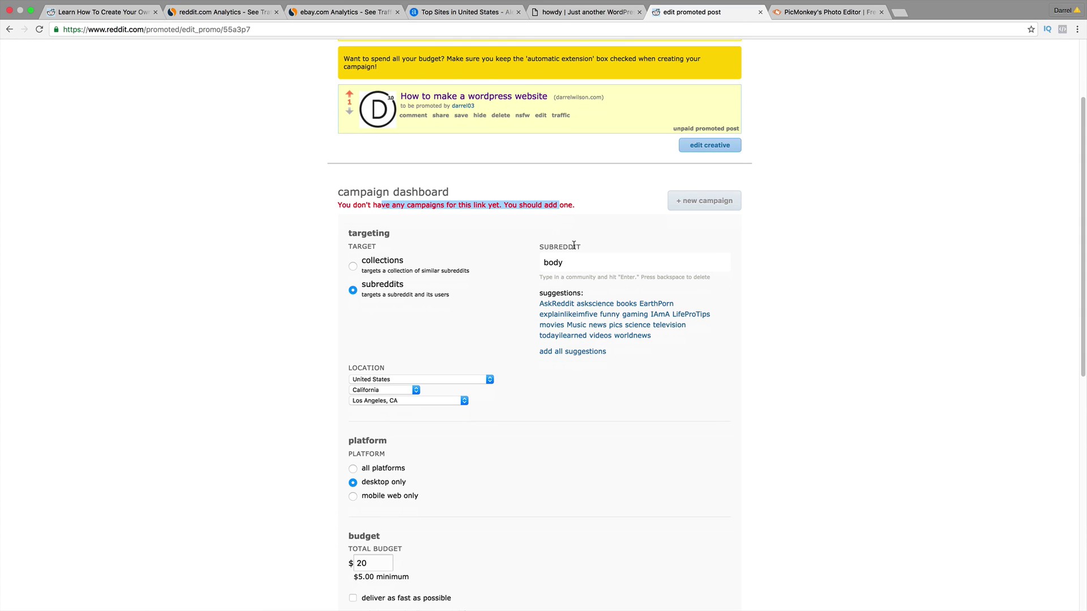
scroll(574, 245, down, 10)
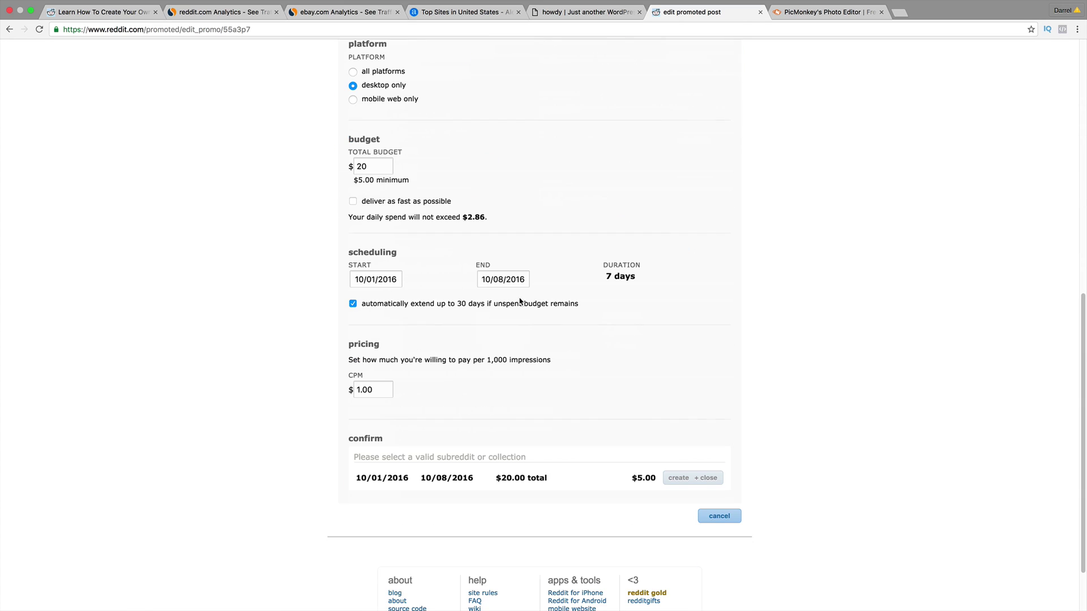
scroll(706, 514, down, 2)
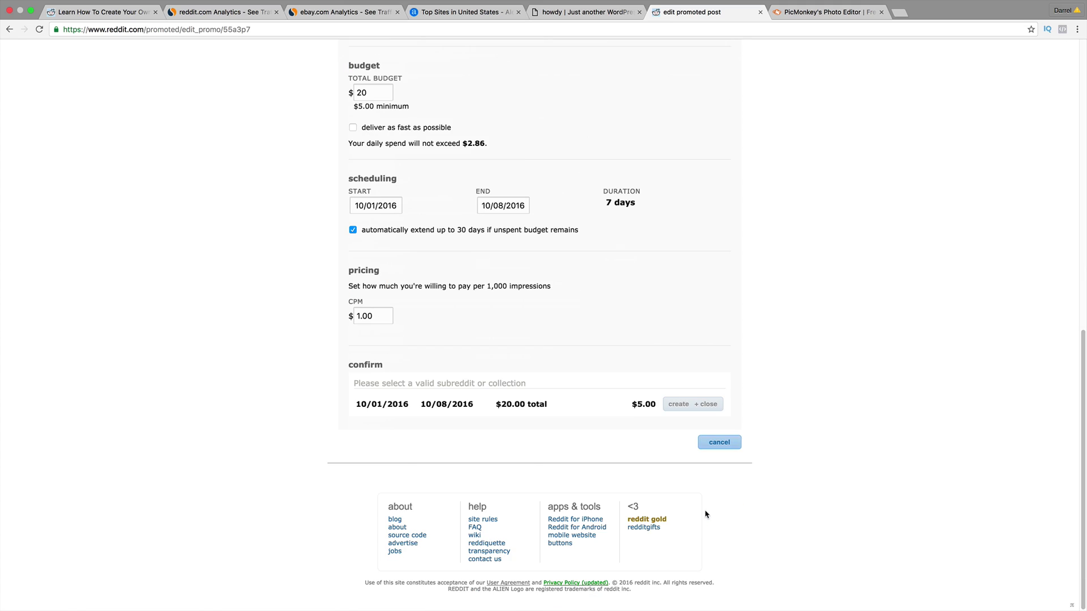
scroll(721, 425, up, 1)
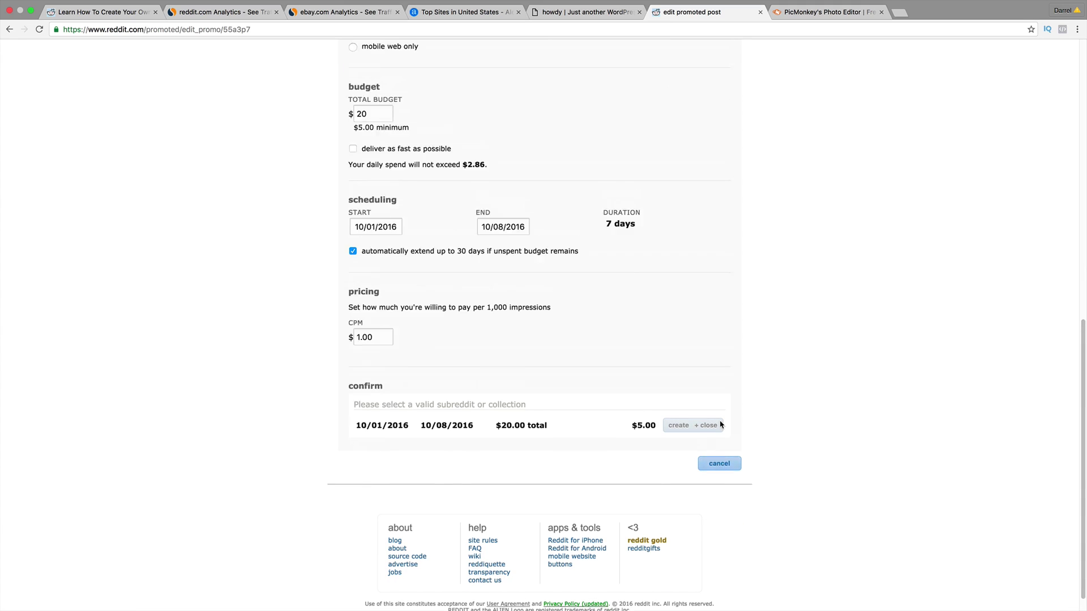
click(721, 425)
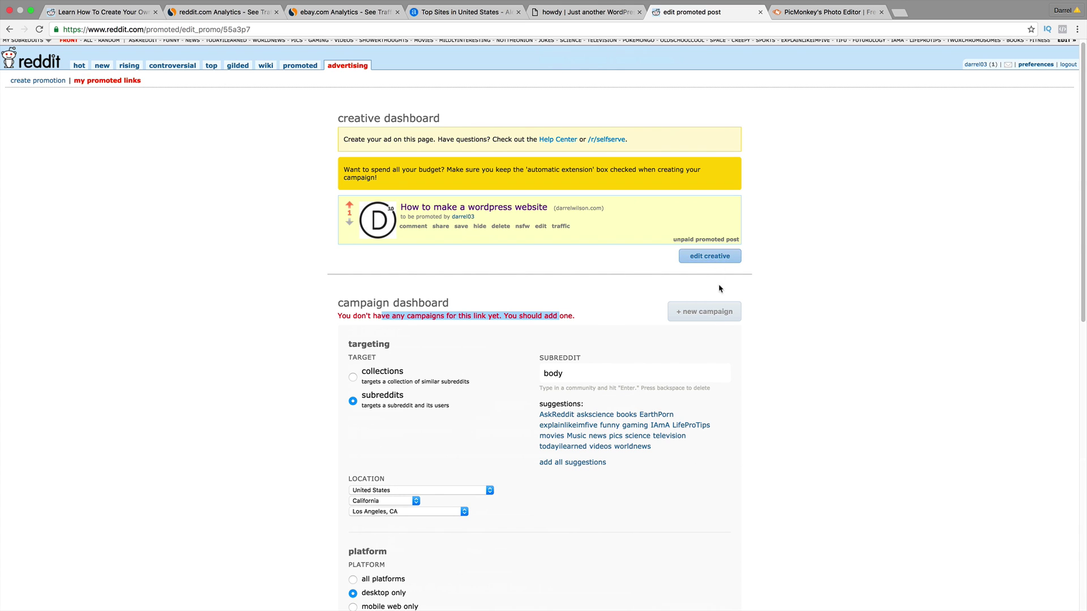
scroll(720, 289, down, 10)
Step: Start a fresh campaign targeting the Wordpress subreddit
click(719, 438)
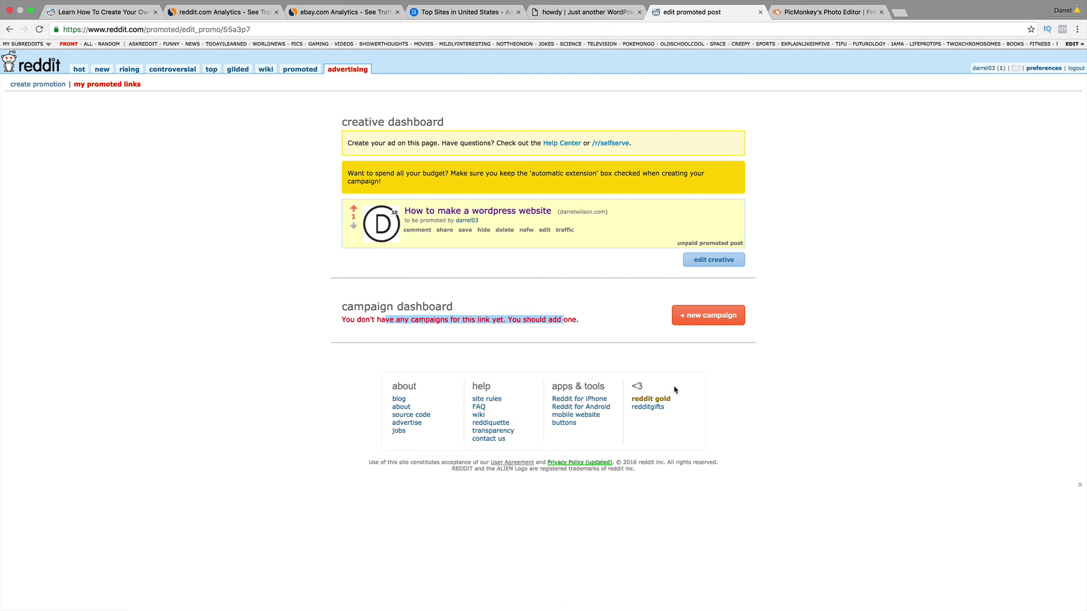
click(693, 320)
scroll(452, 327, down, 2)
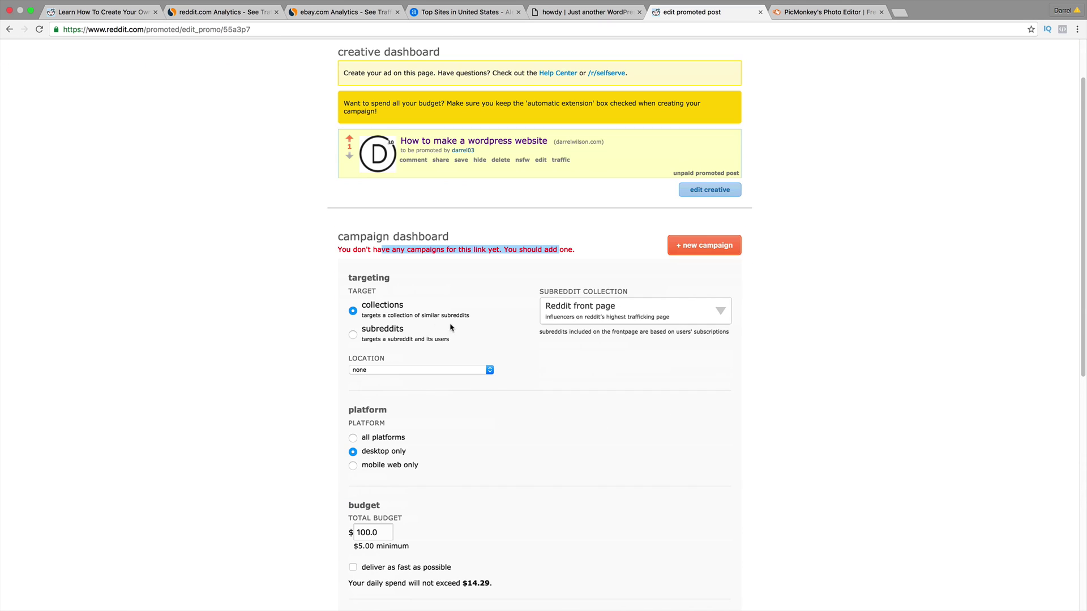
click(422, 370)
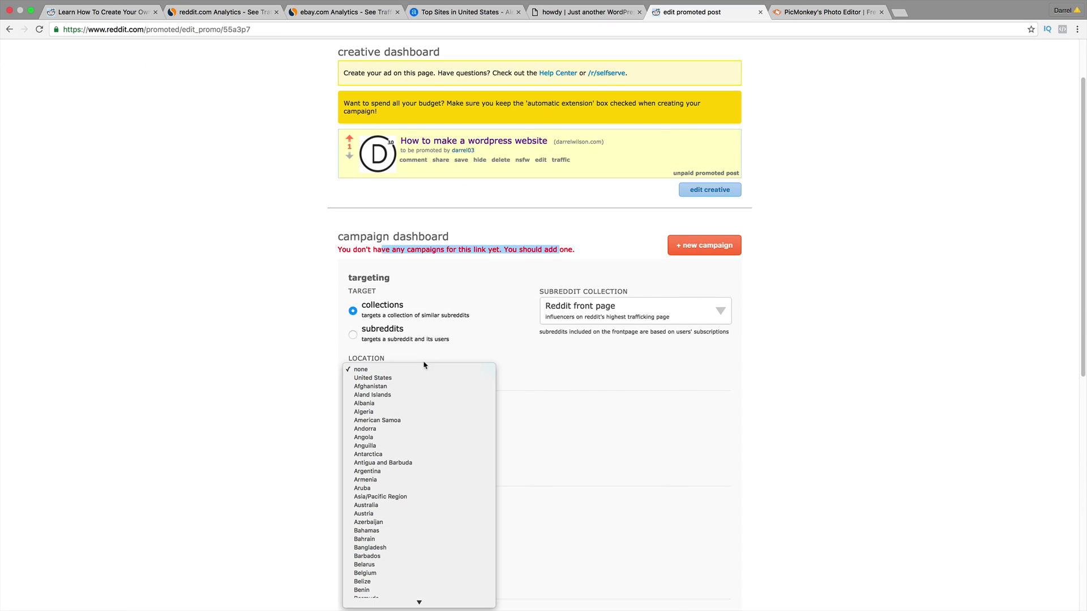
click(356, 335)
click(353, 335)
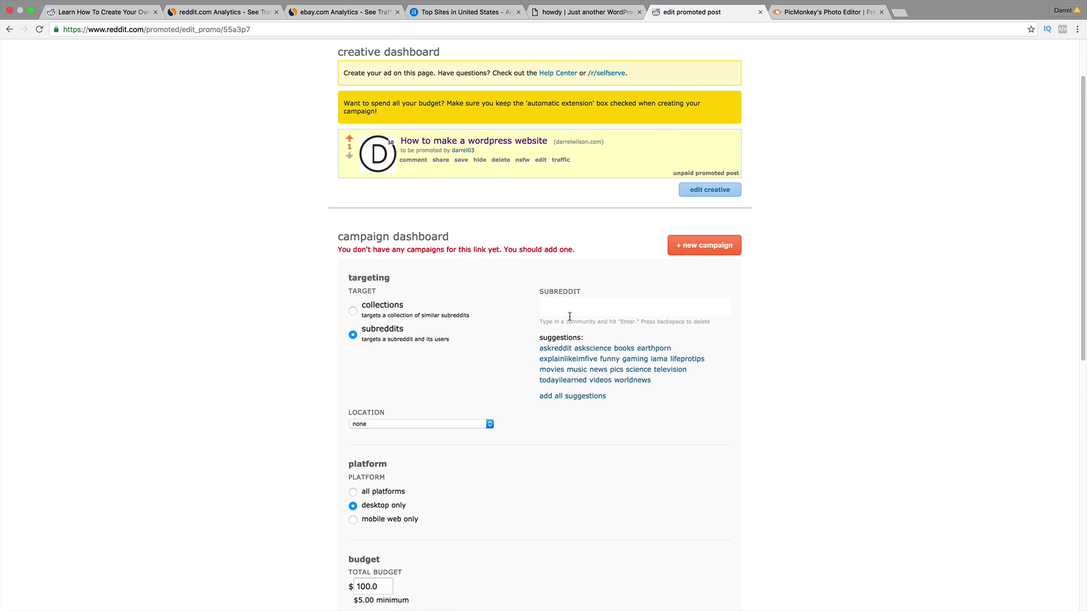
click(571, 312)
text(wordpress)
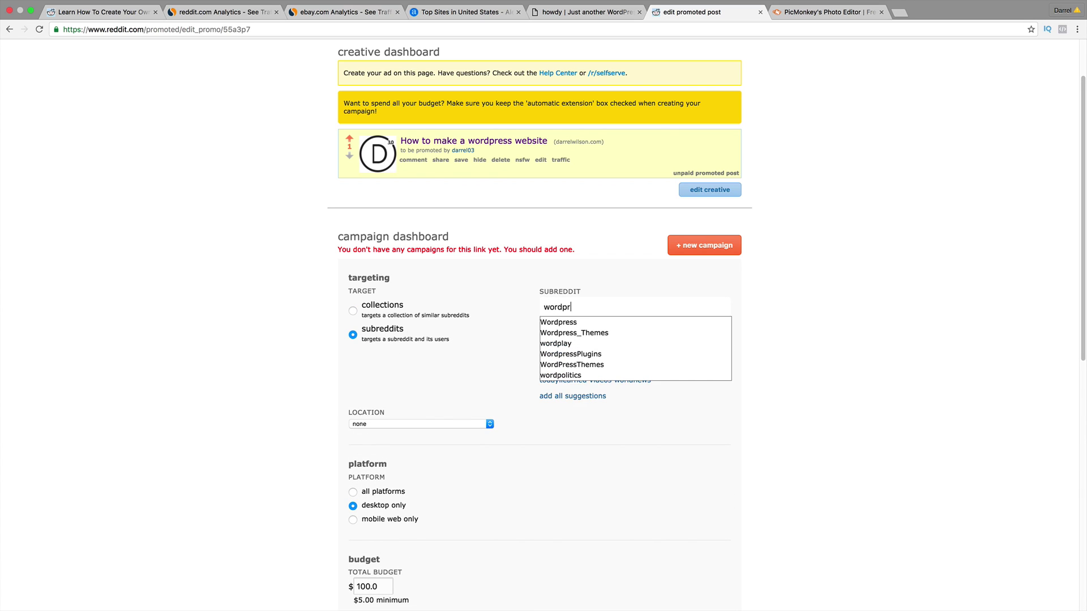
click(572, 334)
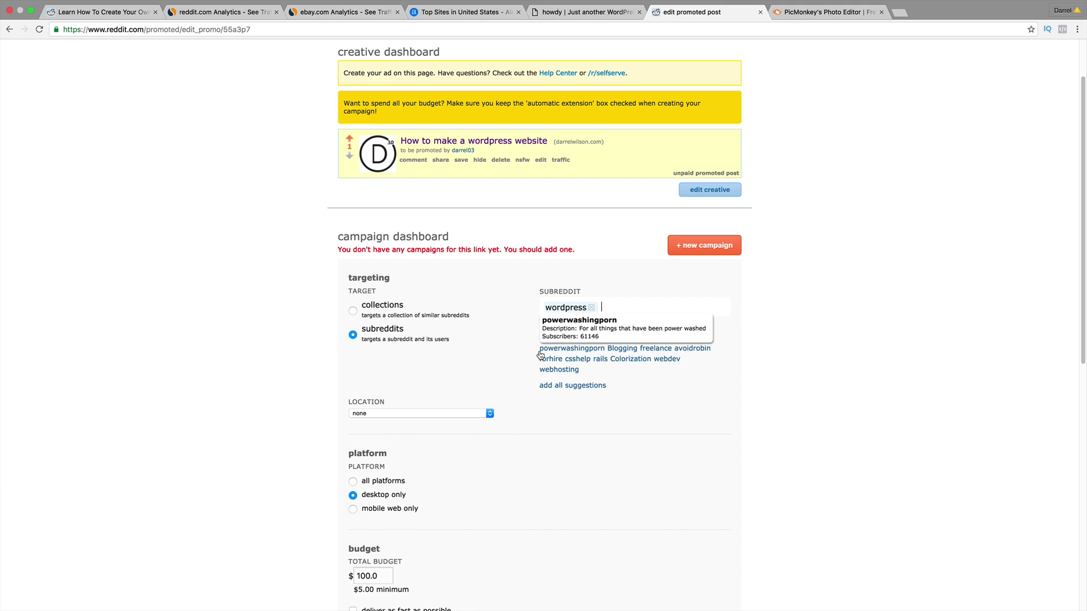
Step: Set the location to United States and the total budget to 20.00
scroll(532, 356, down, 1)
click(477, 396)
click(478, 402)
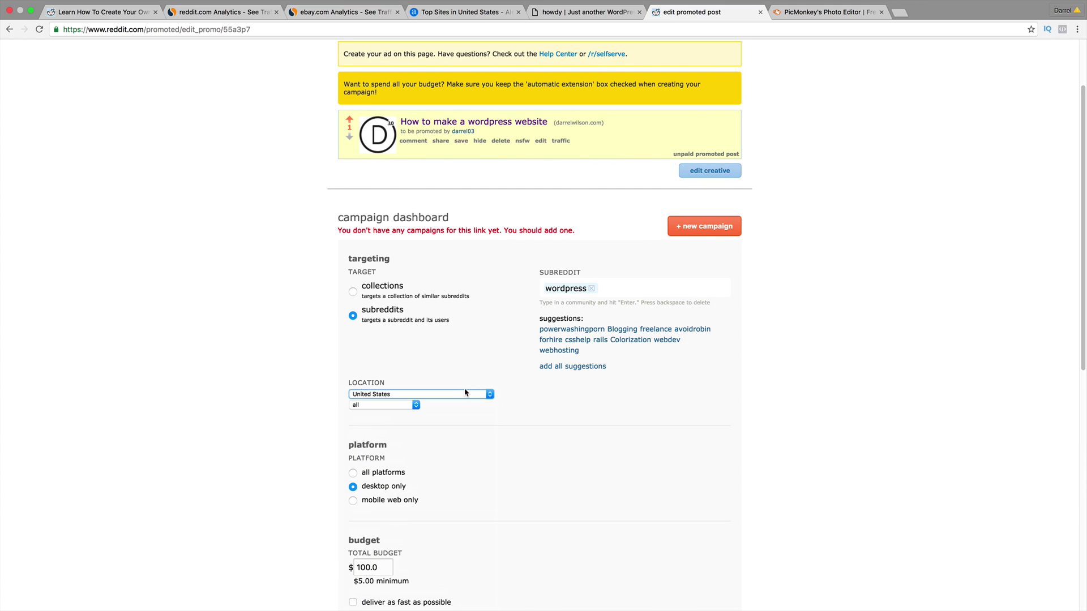
scroll(439, 393, down, 1)
scroll(407, 420, down, 4)
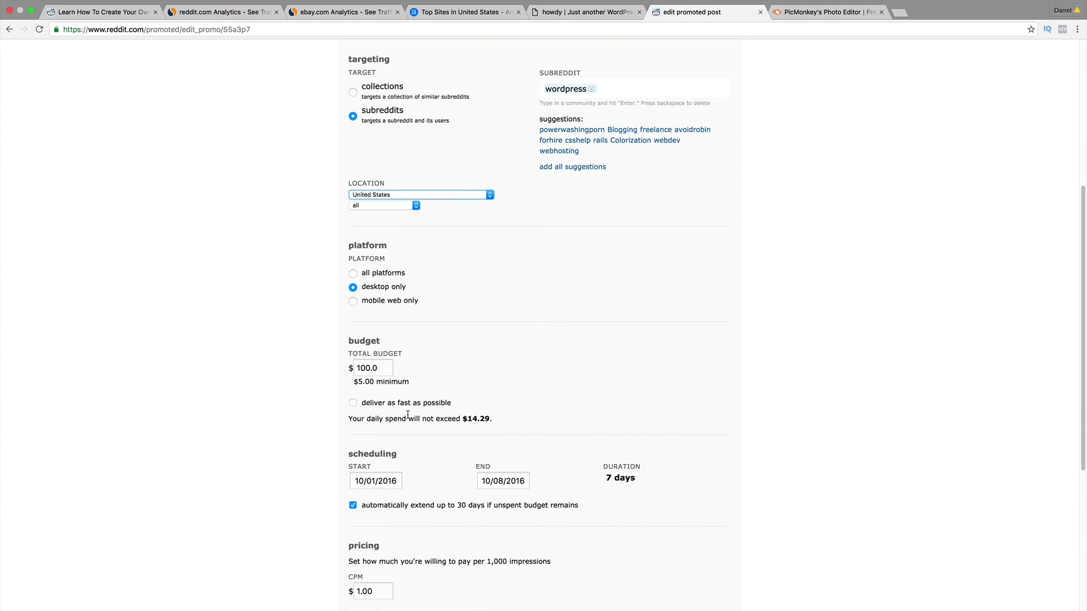
double_click(383, 367)
text(20.00)
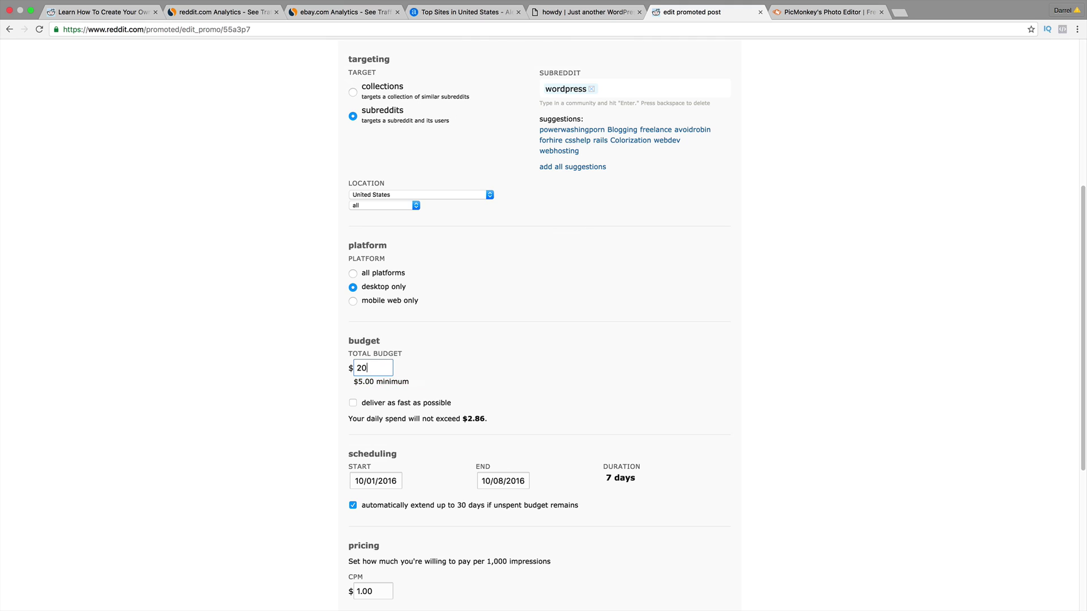
scroll(383, 375, down, 3)
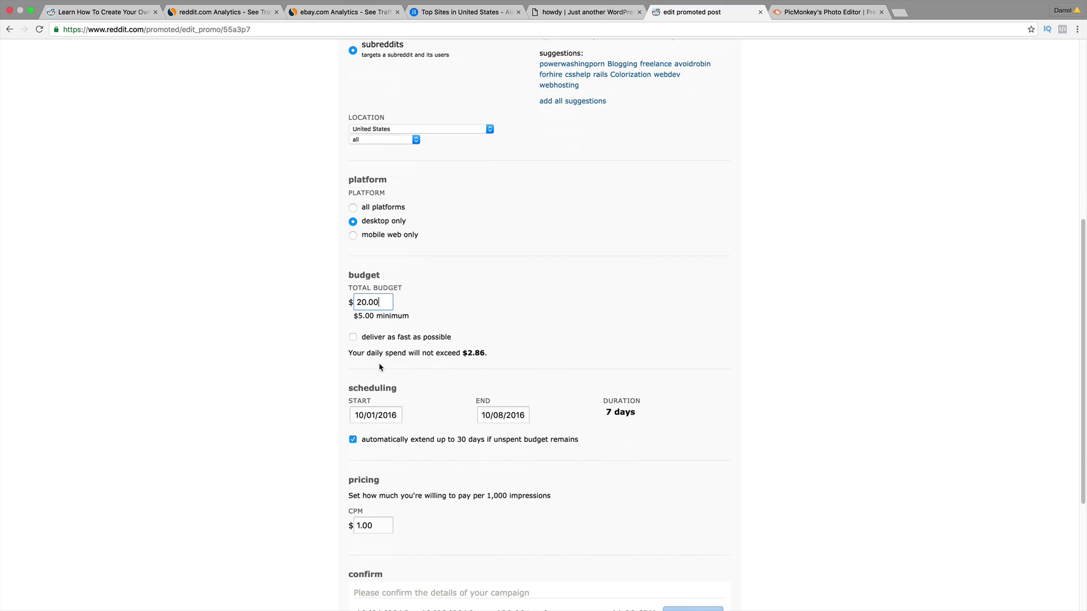
scroll(384, 382, down, 1)
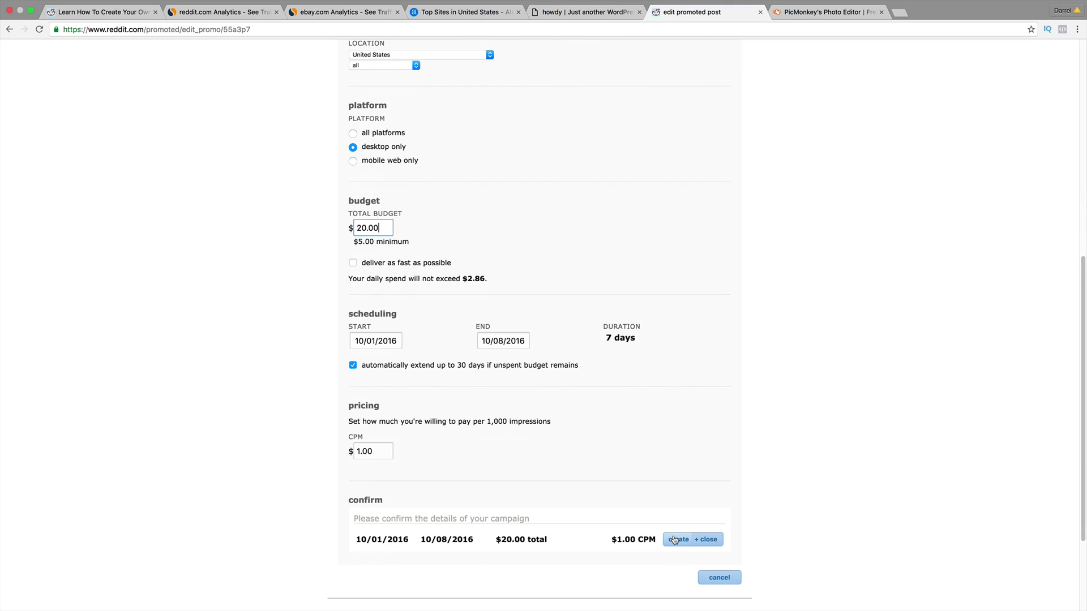
Step: Save the $20.00 campaign and go to its payment page
click(674, 541)
scroll(673, 536, down, 3)
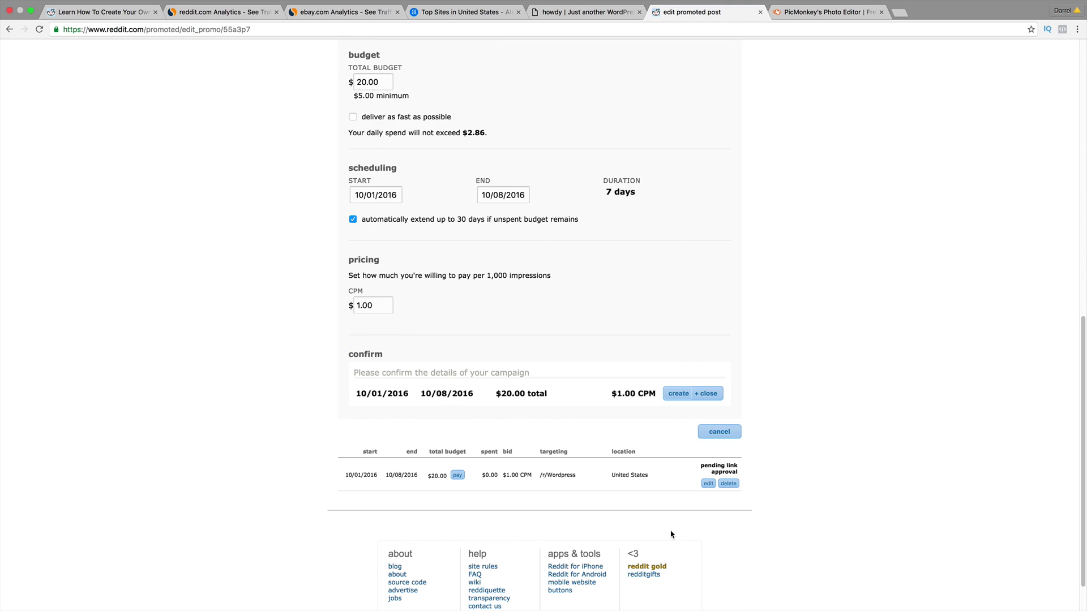
scroll(673, 536, down, 1)
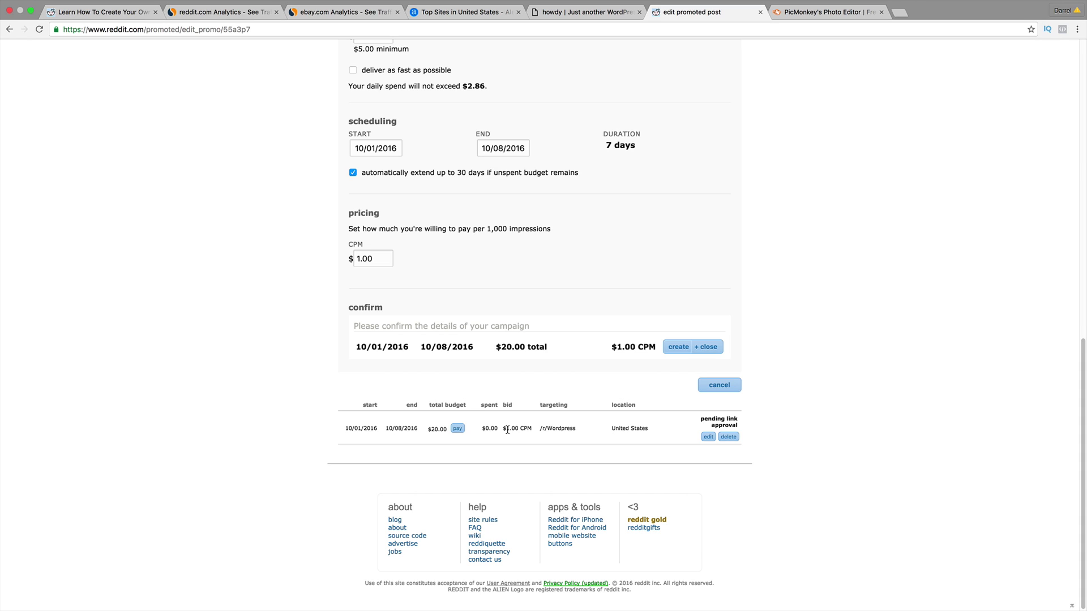
click(459, 429)
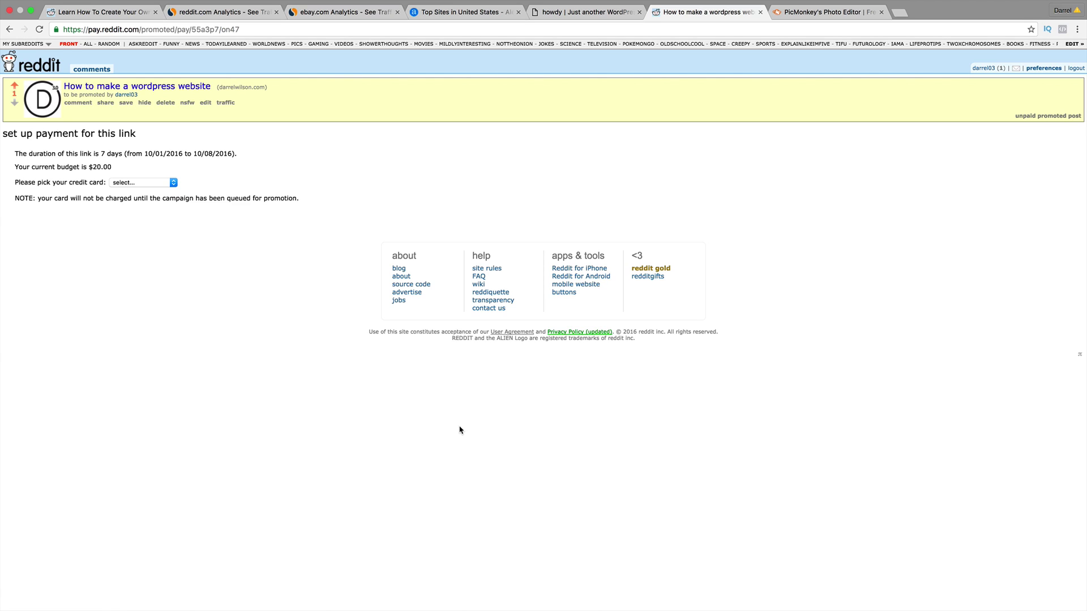
Step: Select the saved credit card to view the prefilled billing form, then go back to campaign editing
click(166, 183)
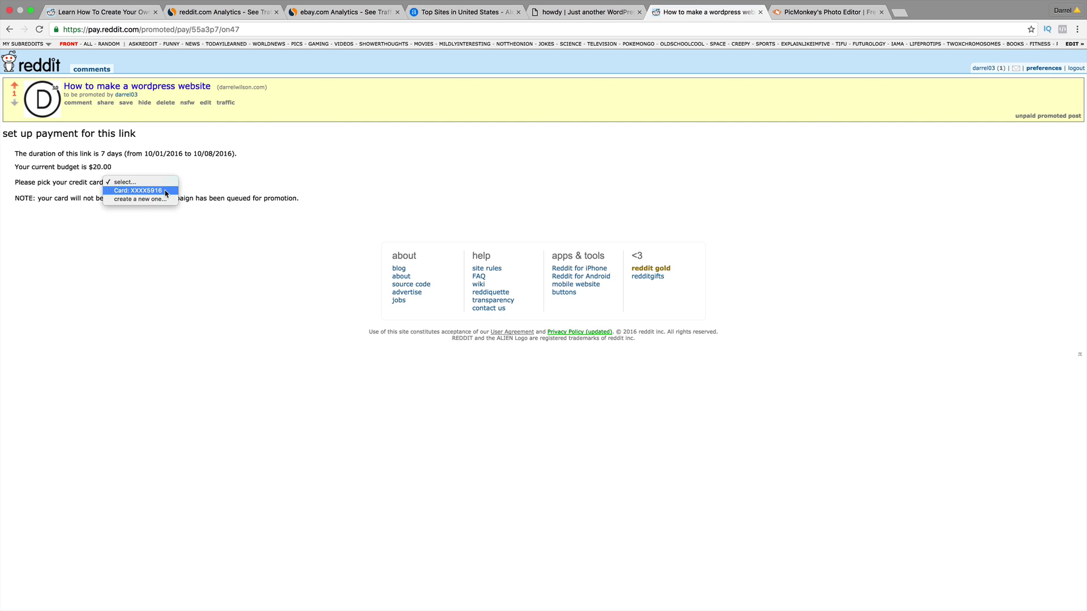
click(166, 193)
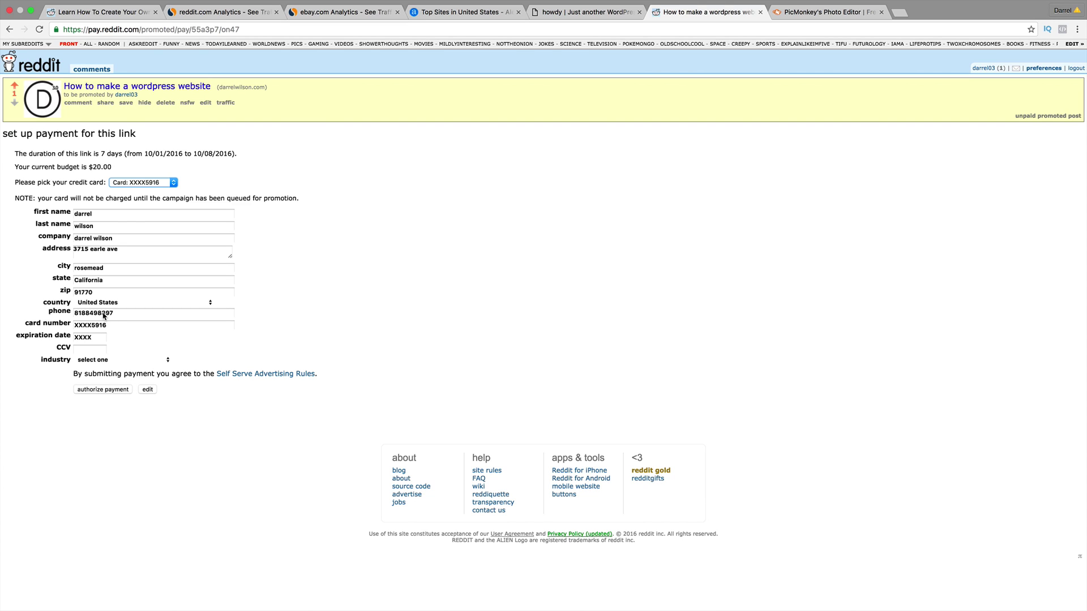
click(9, 29)
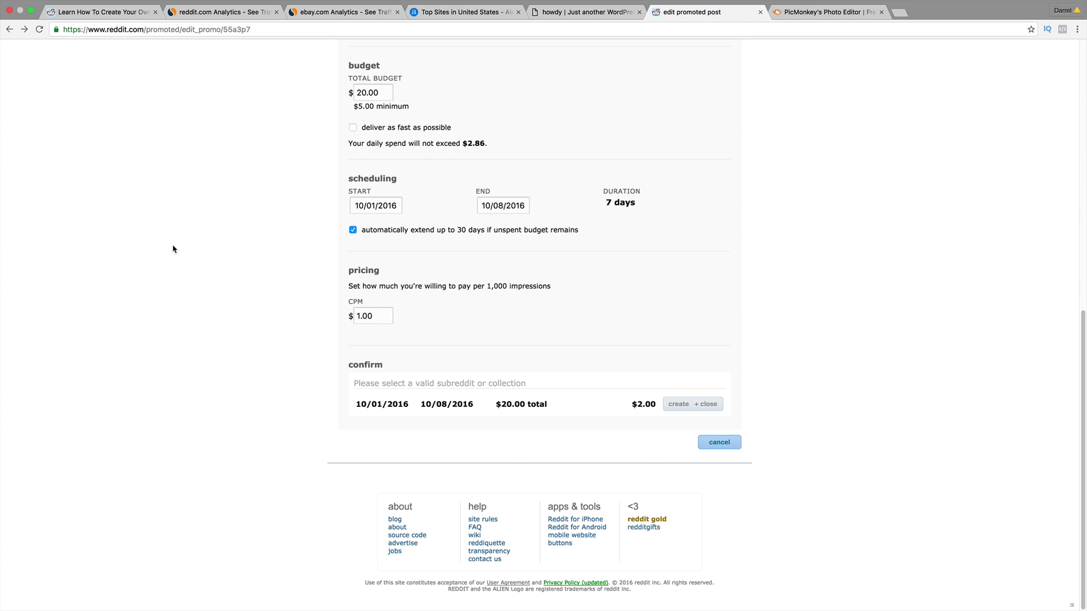
Step: Switch to the Pokemon eCommerce promotion's traffic report showing 27,283 impressions and 49 clicks
click(102, 13)
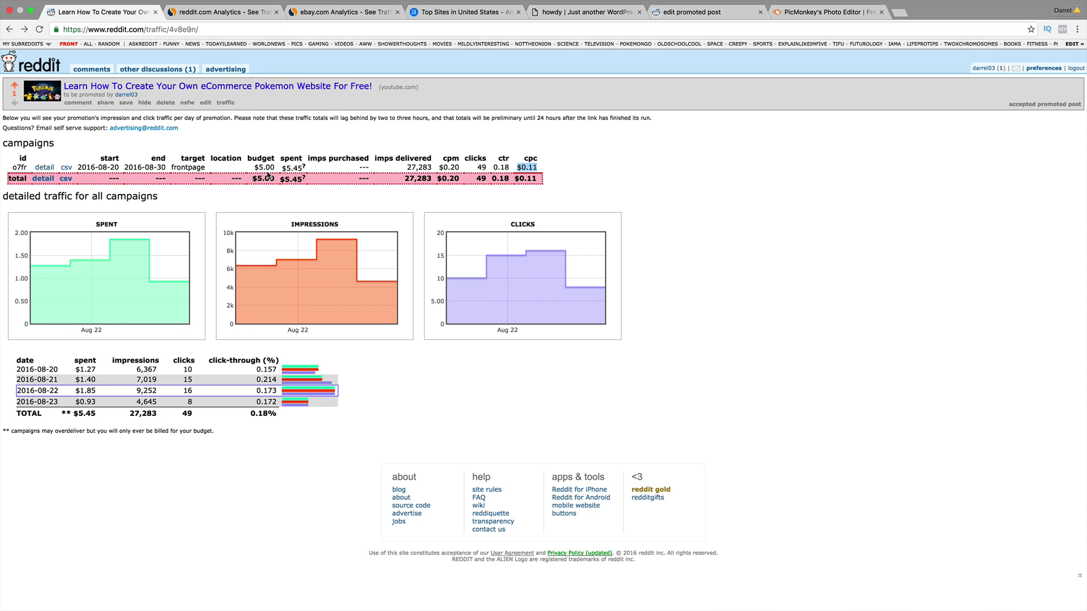
drag(255, 167, 309, 167)
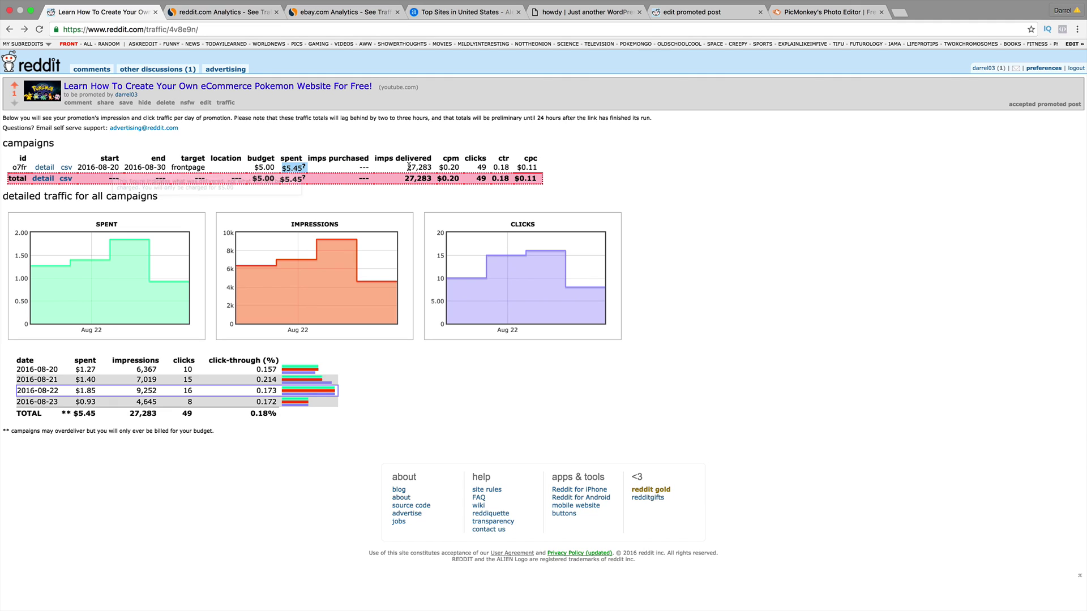
drag(439, 167, 457, 167)
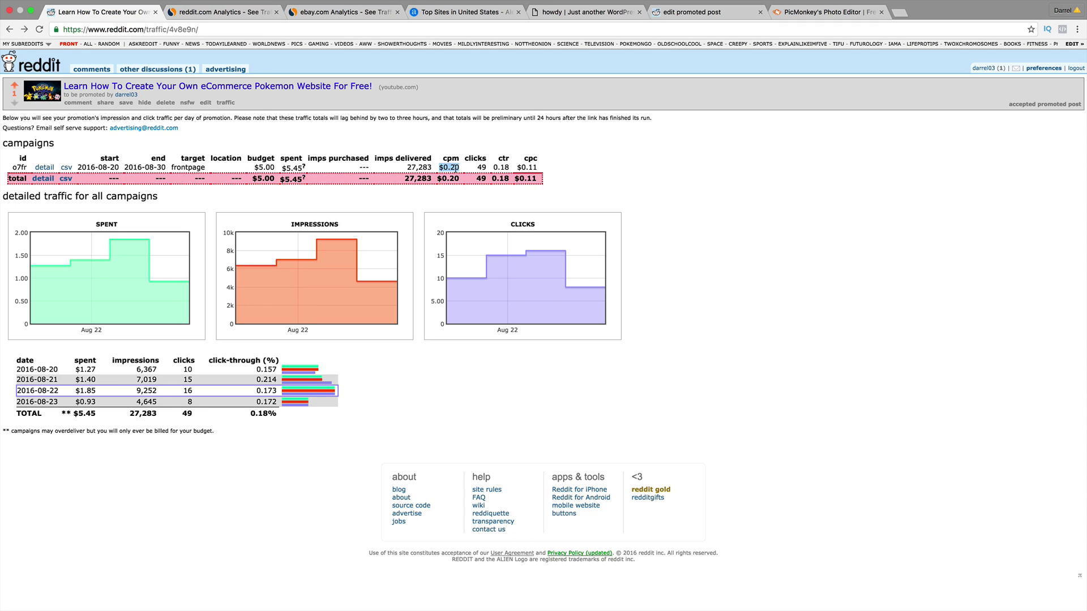
drag(477, 167, 487, 167)
double_click(184, 167)
drag(523, 160, 537, 162)
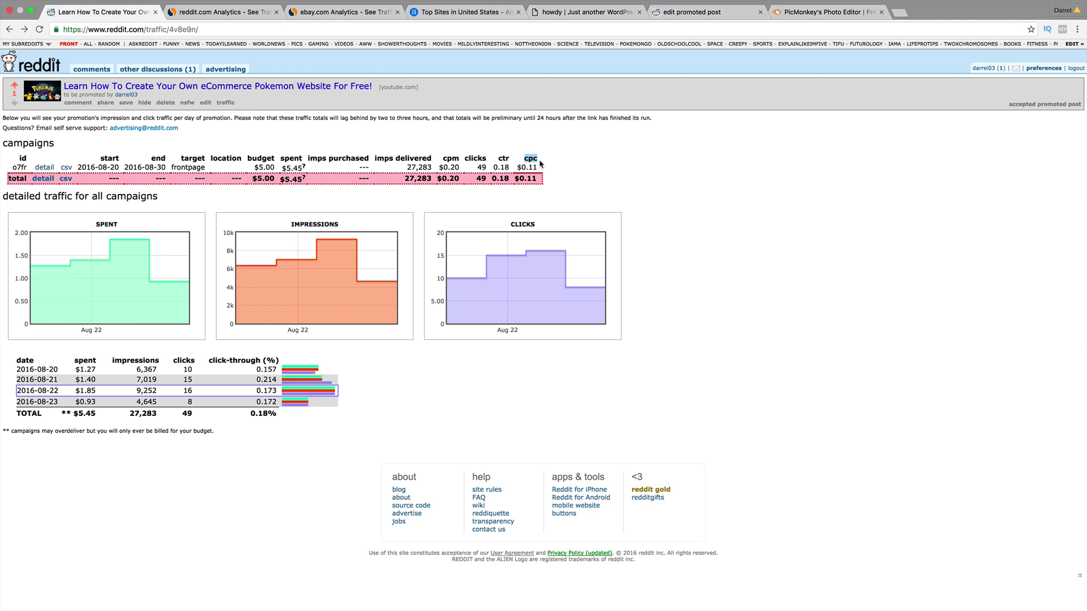